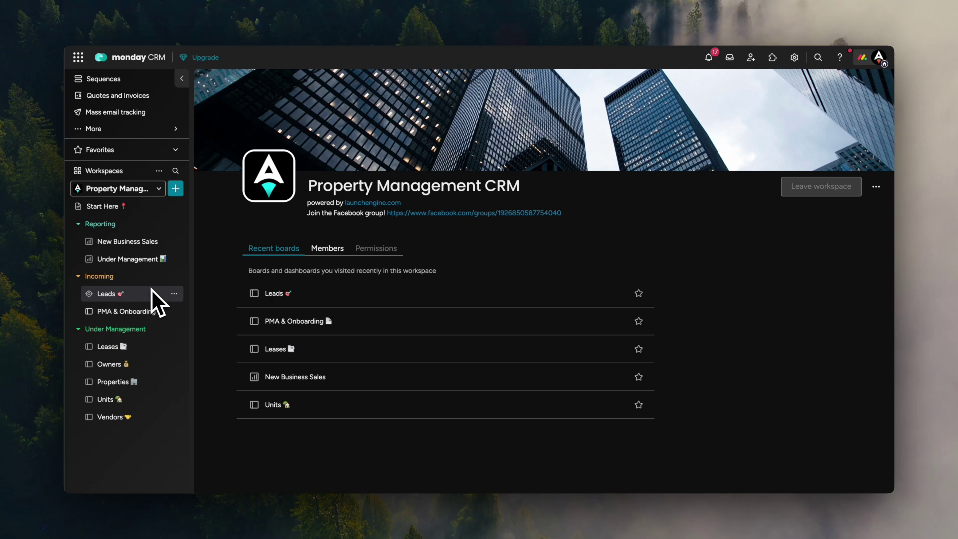
# Step: Open the Leads board and view the available status and source labels of the lead in the New Lead group
pyautogui.click(138, 300)
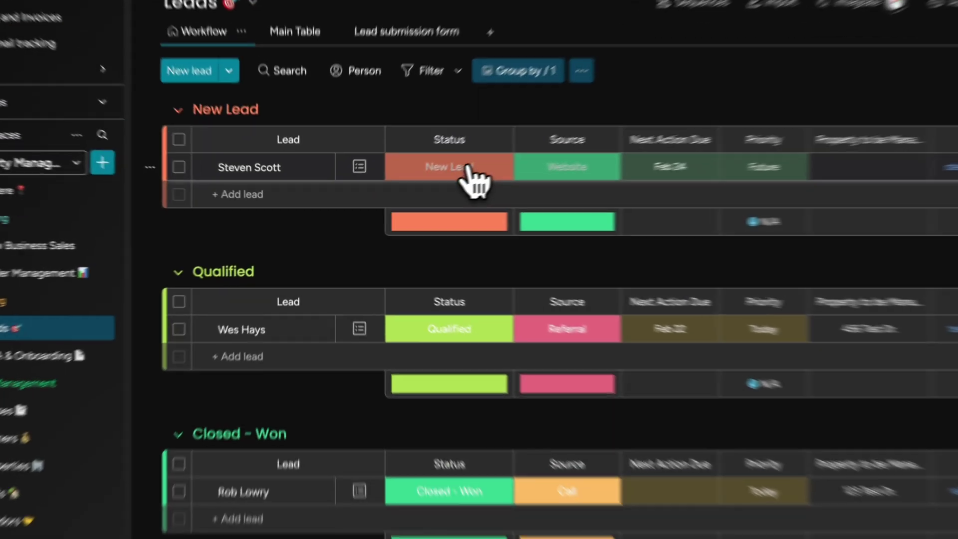
pyautogui.click(468, 168)
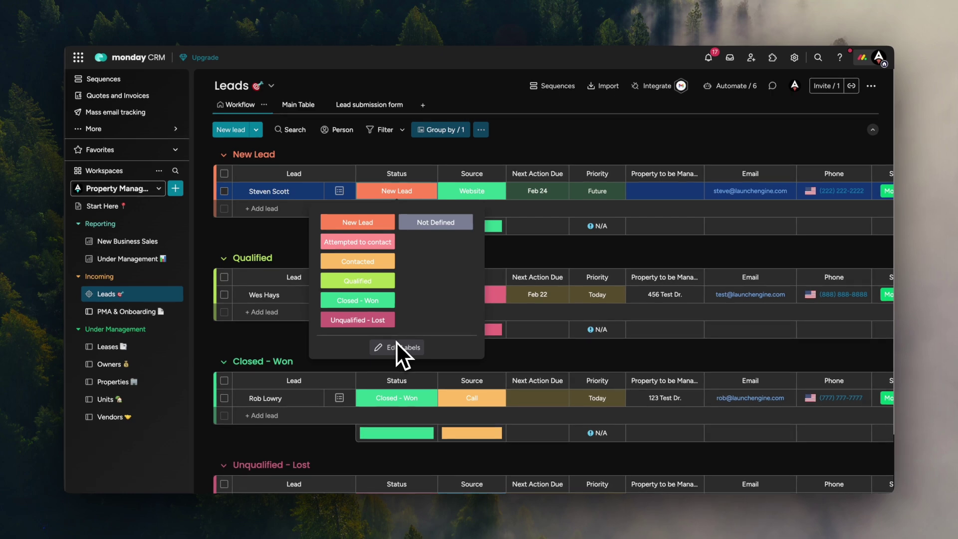
pyautogui.click(542, 154)
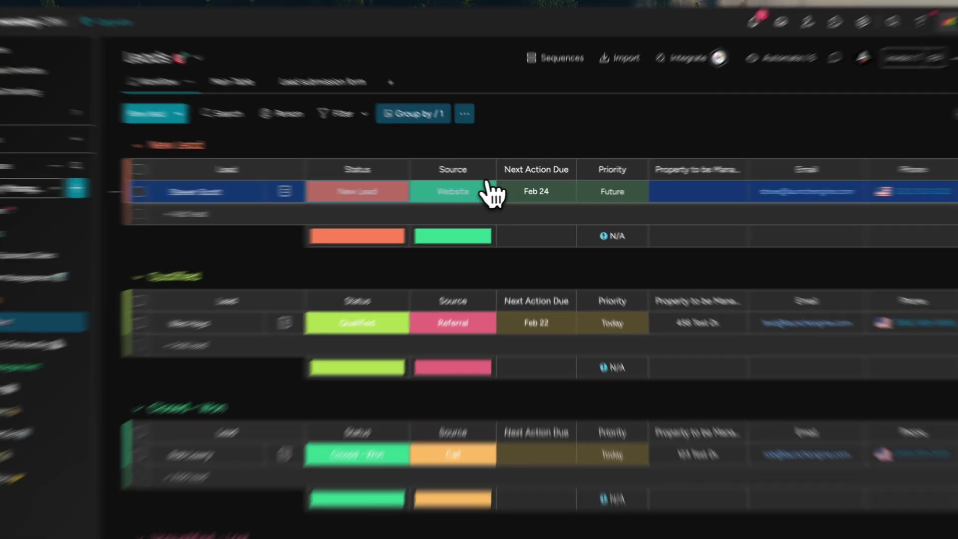
pyautogui.click(493, 191)
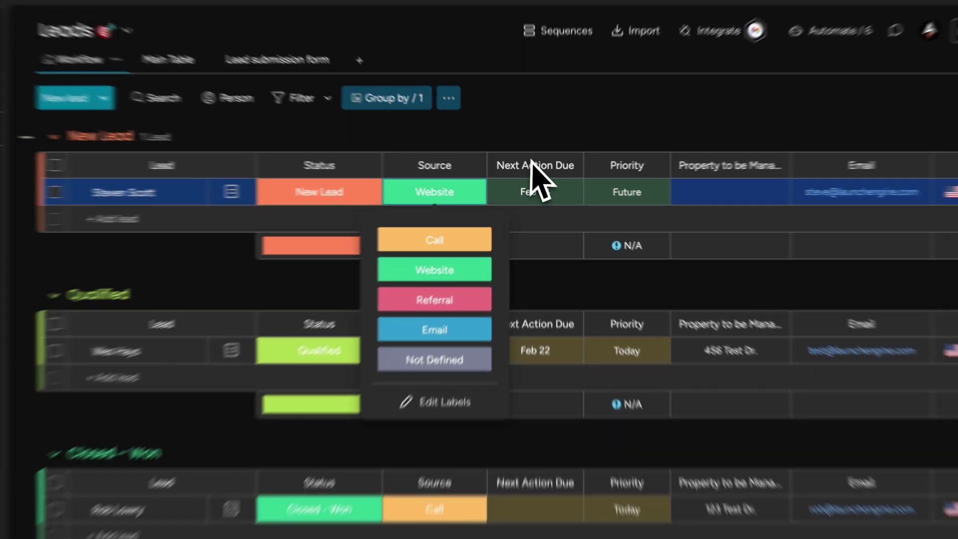
pyautogui.click(547, 78)
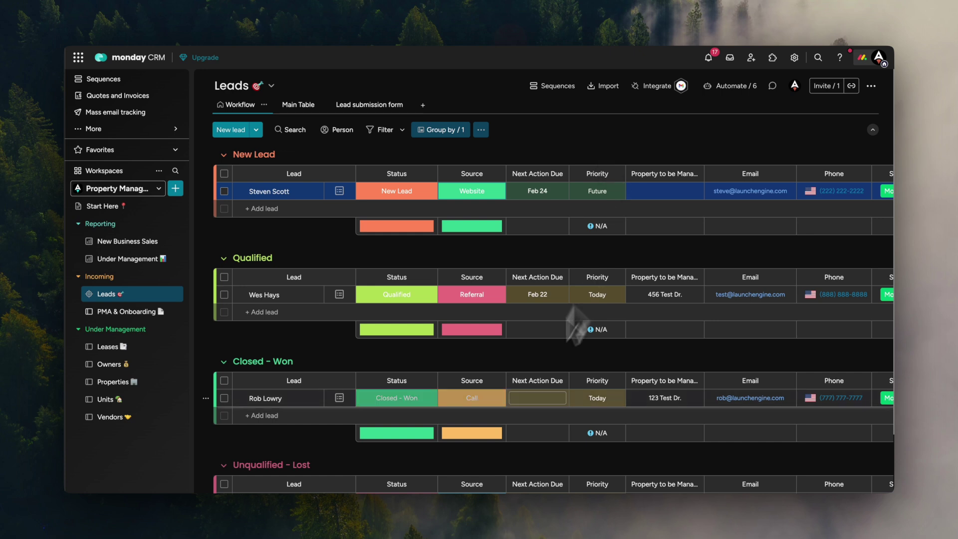
# Step: Review the remaining Leads columns, and open the qualified lead's record to examine its stages and Lead info fields
pyautogui.moveTo(430, 507); pyautogui.dragTo(554, 510)
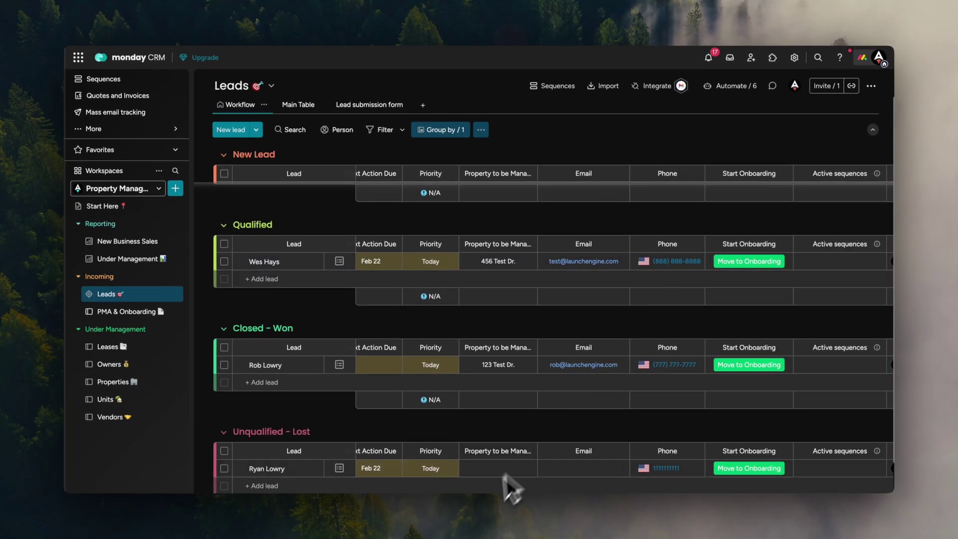
pyautogui.click(313, 259)
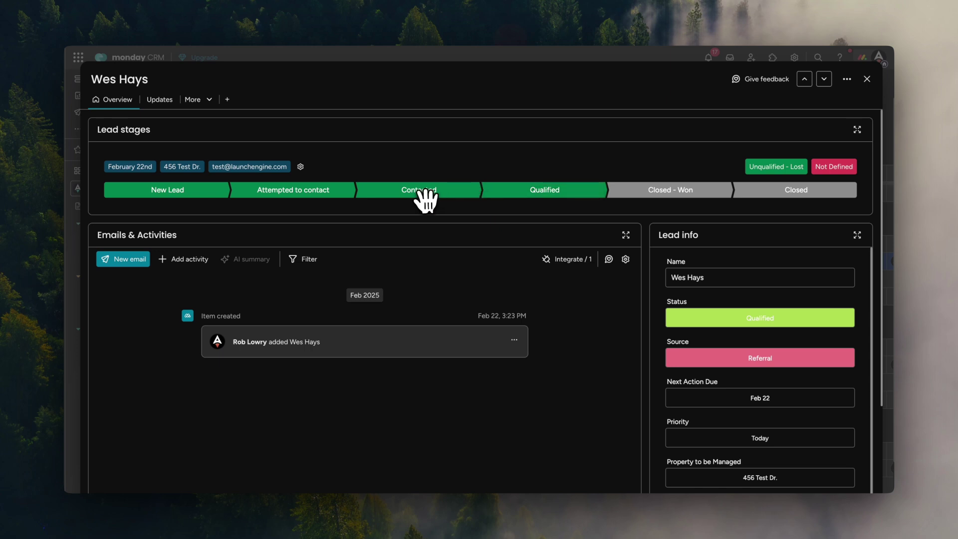
pyautogui.scroll(-2, 674, 263)
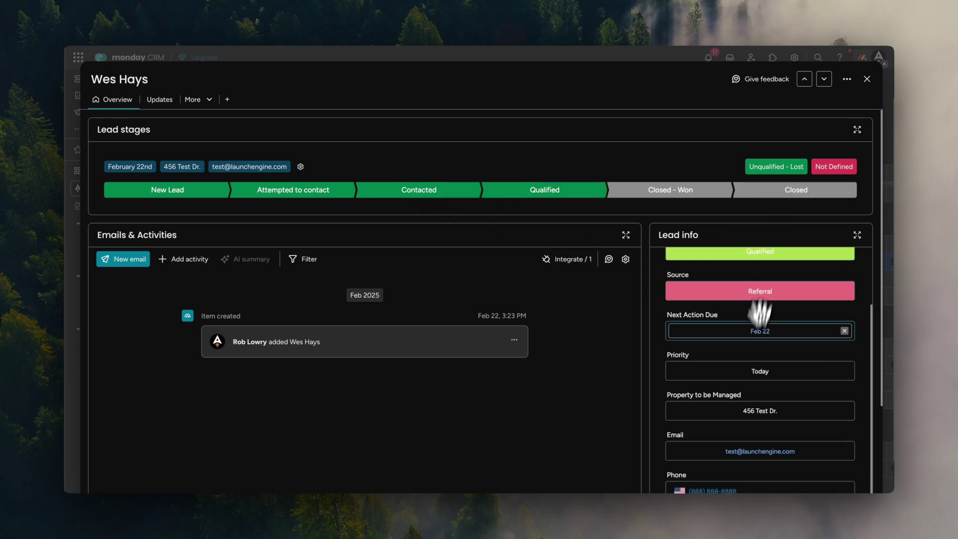
pyautogui.scroll(-3, 745, 379)
pyautogui.scroll(5, 748, 315)
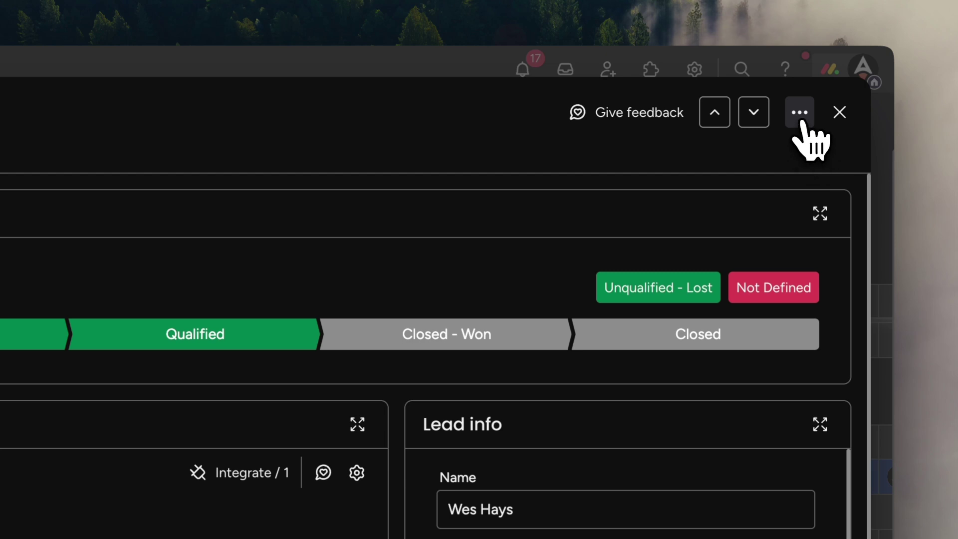
# Step: Switch the lead record to layout and content editing and open the Lead info widget's settings
pyautogui.click(802, 123)
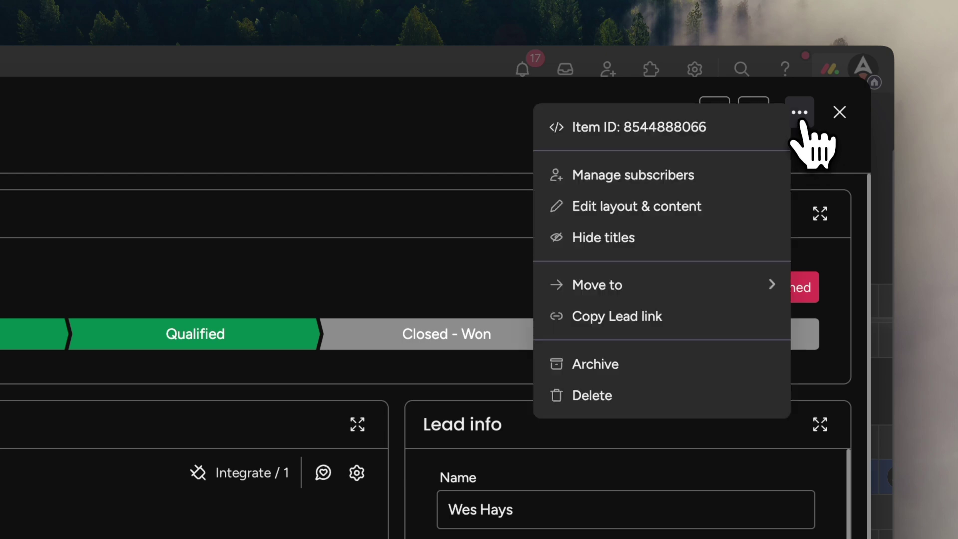
pyautogui.click(629, 206)
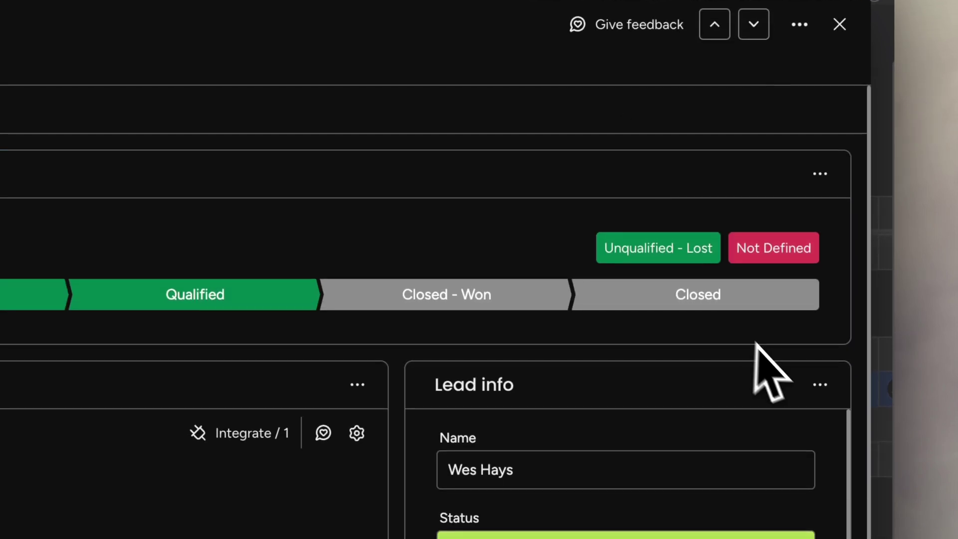
pyautogui.click(821, 386)
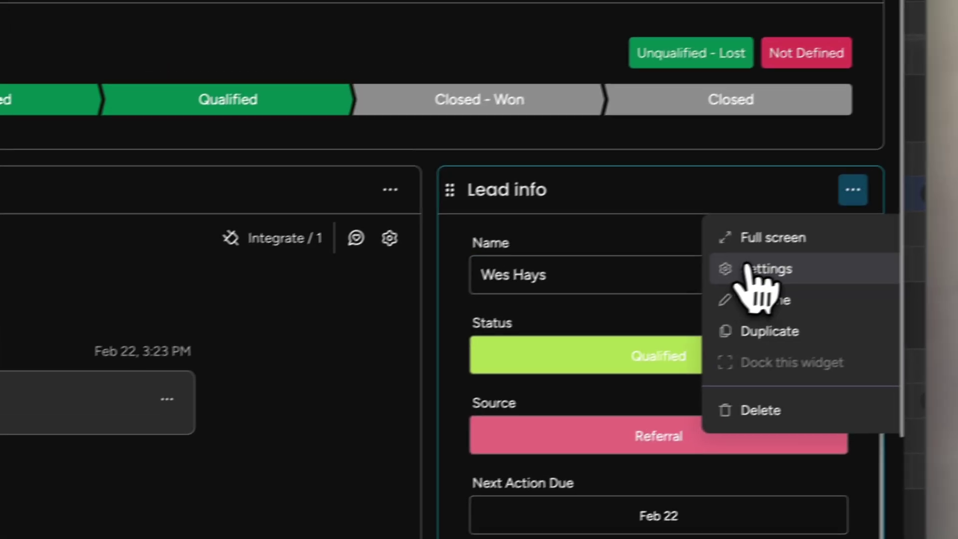
pyautogui.click(748, 270)
# Step: Try hiding the Phone and Start Onboarding columns in the Lead info widget, show both again, and close its settings
pyautogui.click(816, 384)
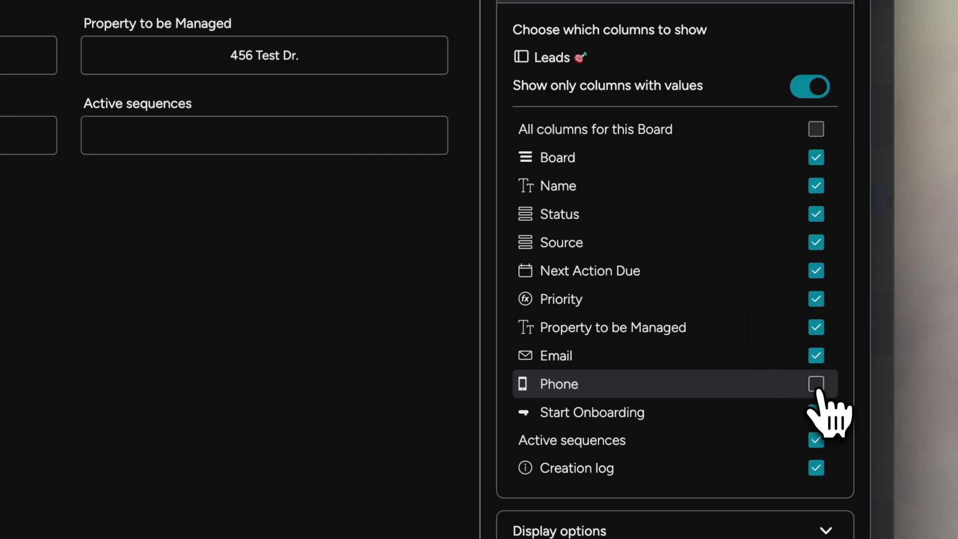
pyautogui.click(817, 413)
pyautogui.click(817, 384)
pyautogui.click(817, 413)
pyautogui.click(868, 75)
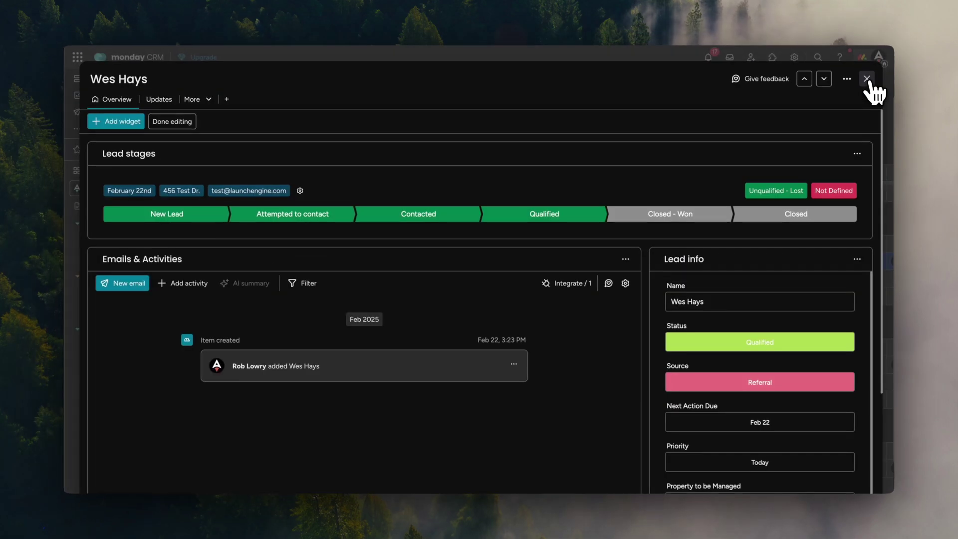
# Step: Add a call summary activity to the lead, noting that the contact was called and "he was great."
pyautogui.scroll(-1, 434, 355)
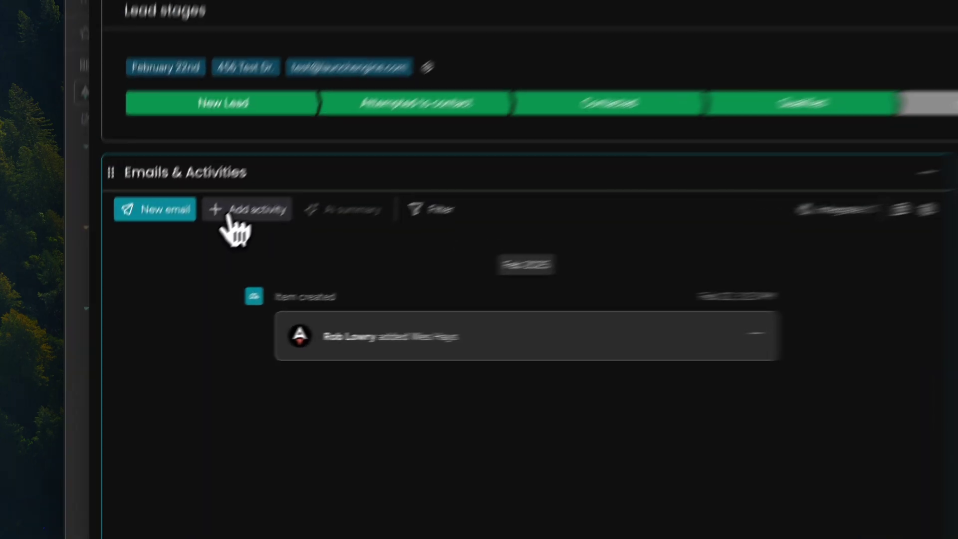
pyautogui.click(181, 266)
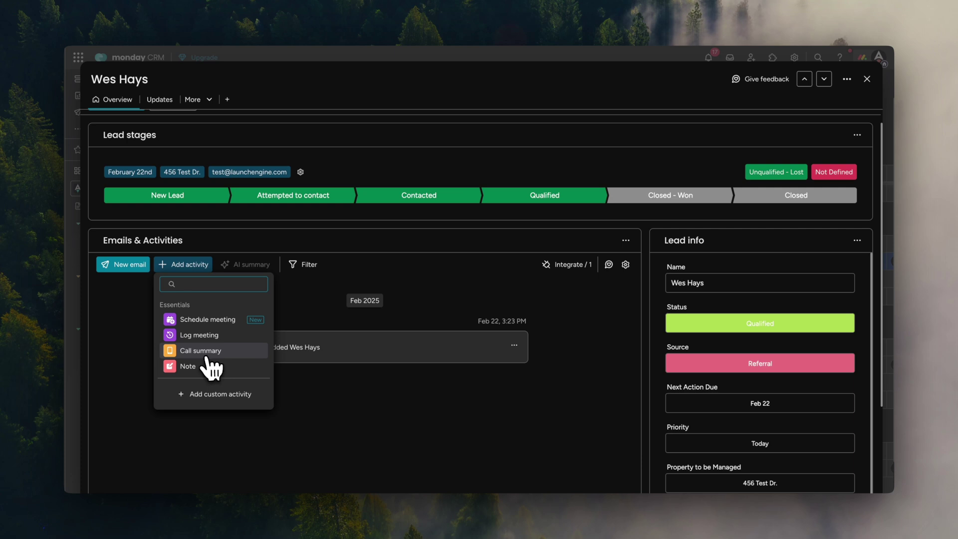
pyautogui.click(264, 351)
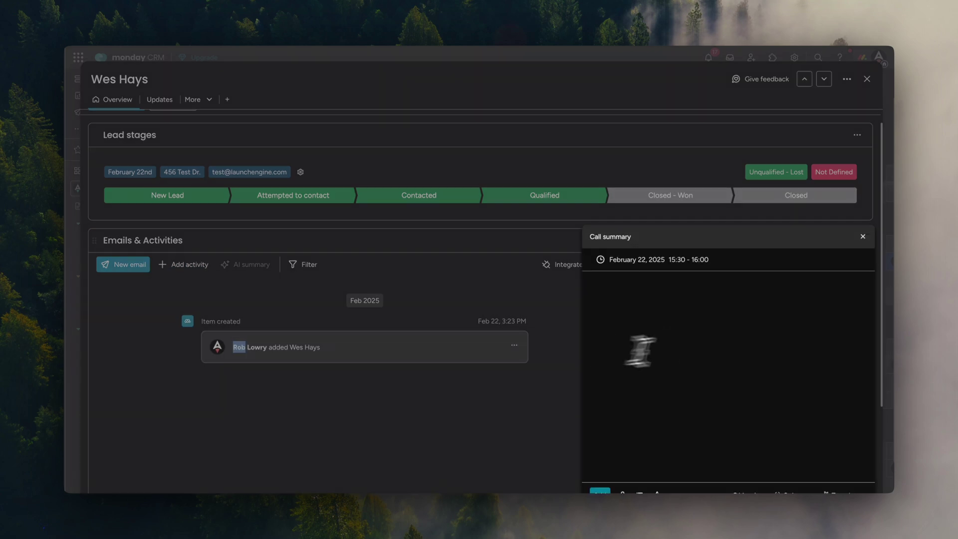
pyautogui.write('called ja')
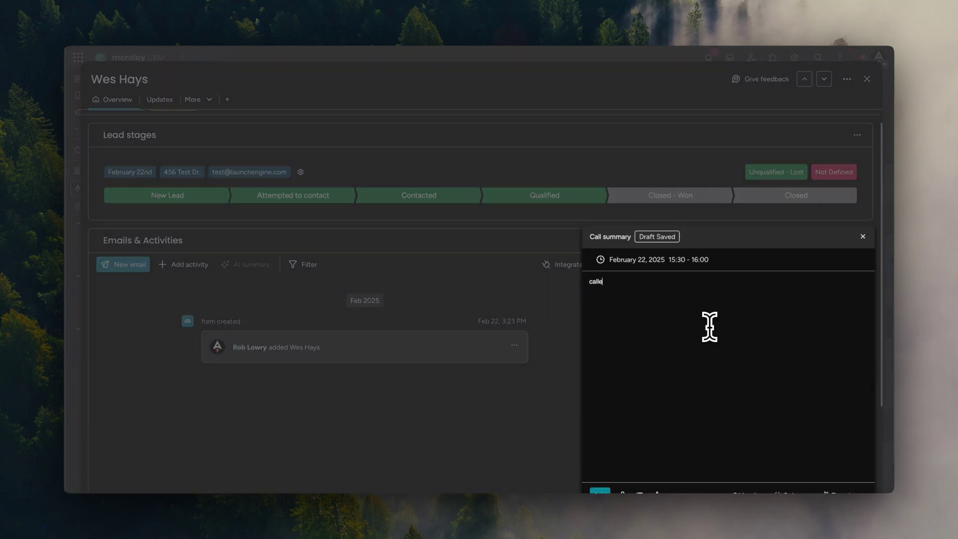
pyautogui.write('mes, he was great.')
pyautogui.click(605, 492)
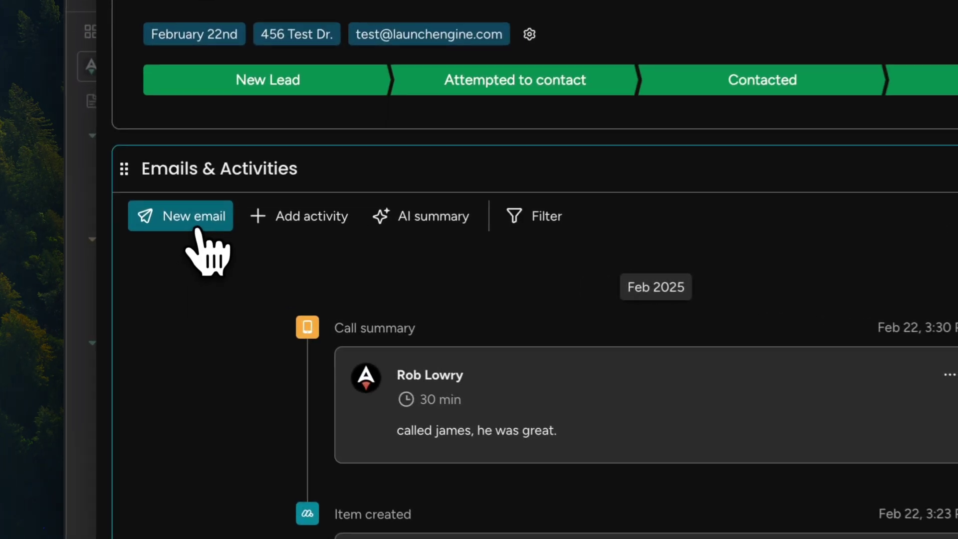
# Step: Draft a new email to the lead with the body text "wfasdfasdfasdf" and blank lines before the signature
pyautogui.click(131, 272)
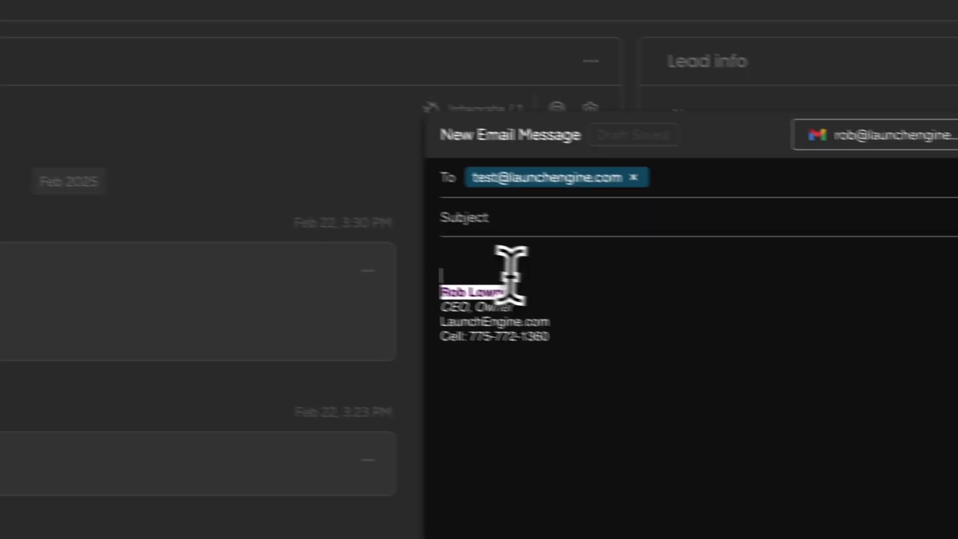
pyautogui.write('wfasdfasdfasdf')
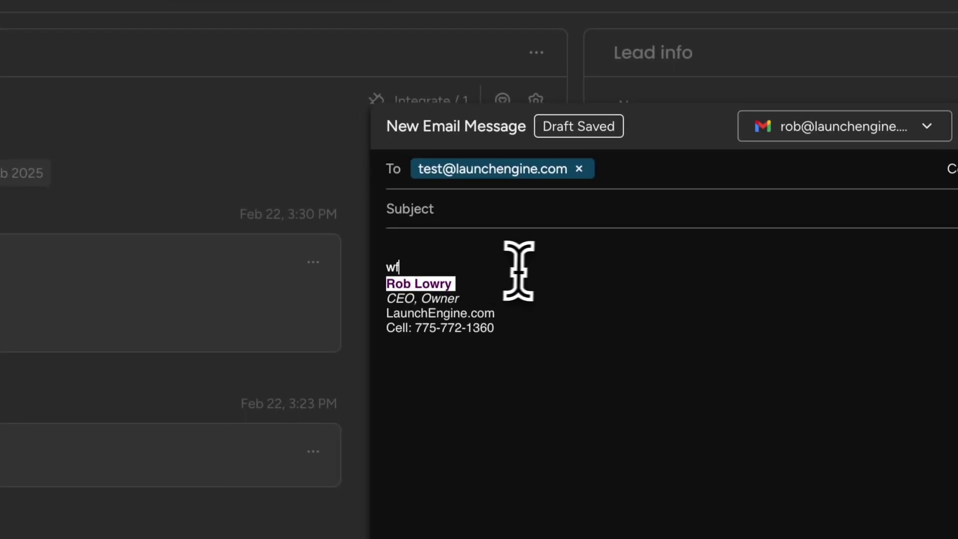
pyautogui.press('Return')
pyautogui.press('Return')
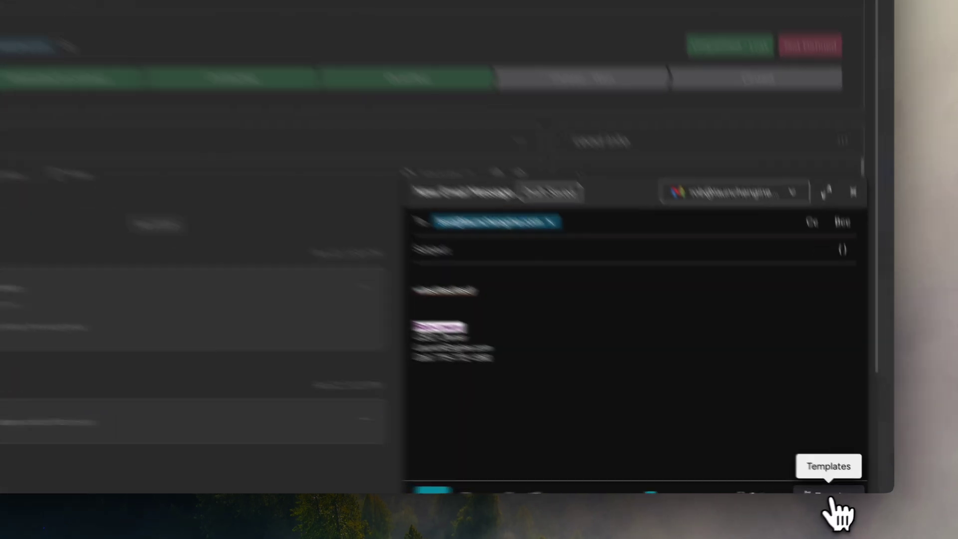
# Step: View the email templates and the options for saving the draft as a new template, without saving it
pyautogui.click(847, 494)
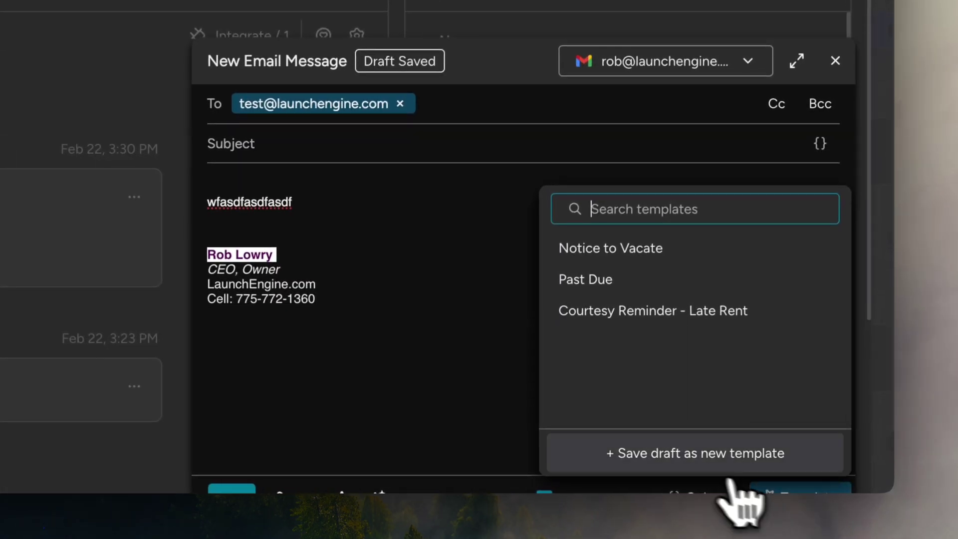
pyautogui.click(694, 466)
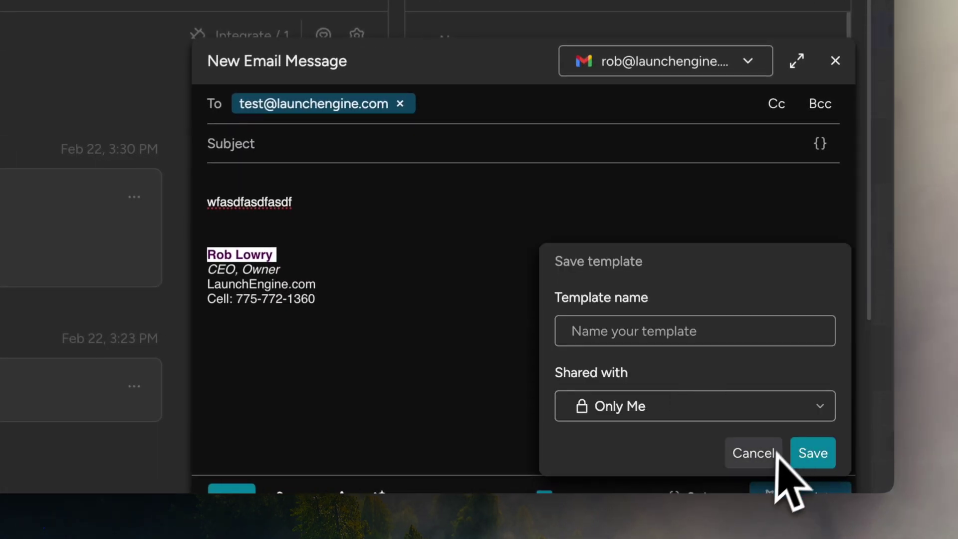
pyautogui.click(753, 453)
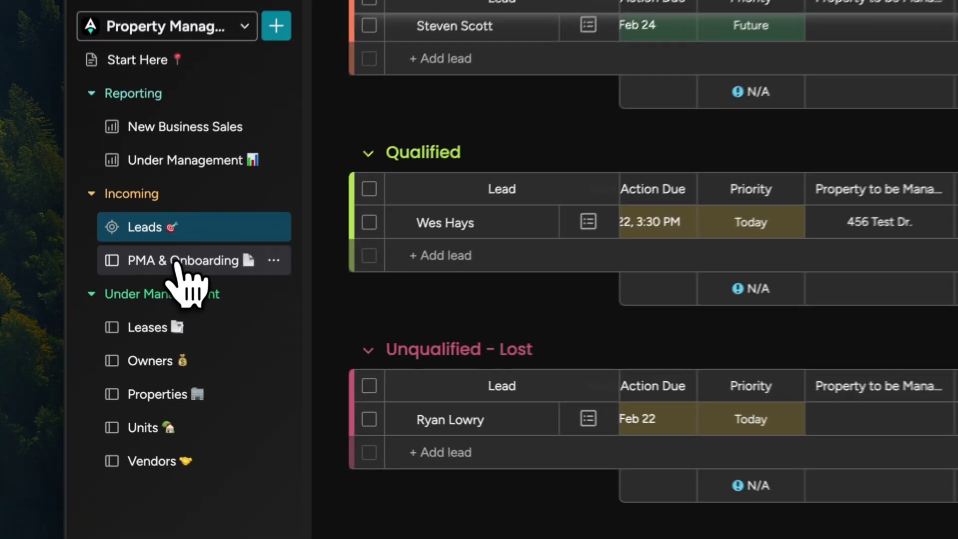
# Step: Open the PMA & Onboarding board and view the status labels of the second New PMA property and the board's further columns
pyautogui.click(125, 314)
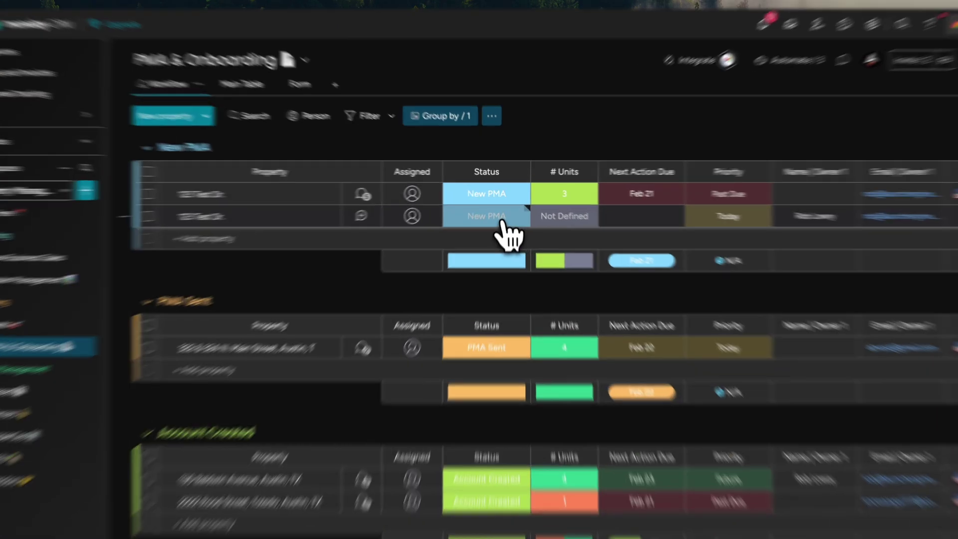
pyautogui.click(502, 213)
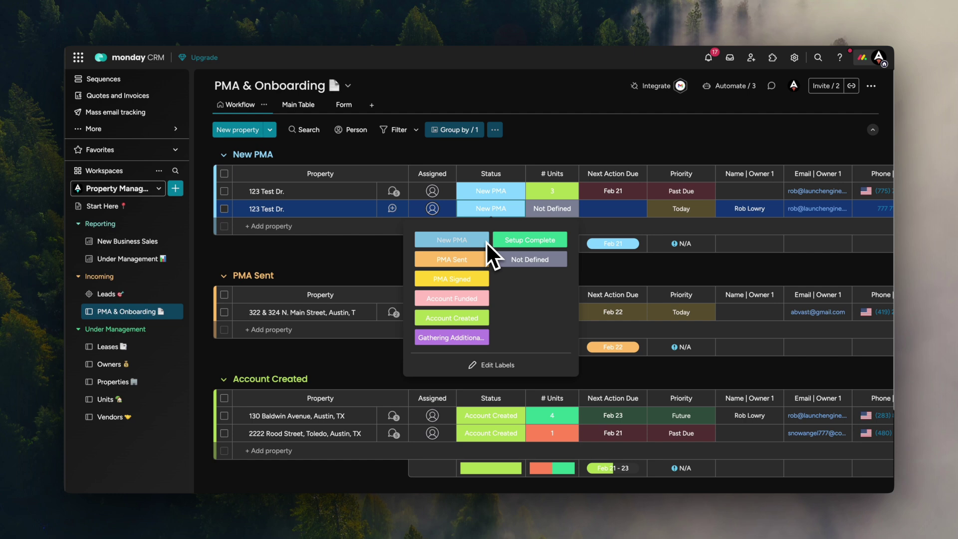
pyautogui.click(486, 242)
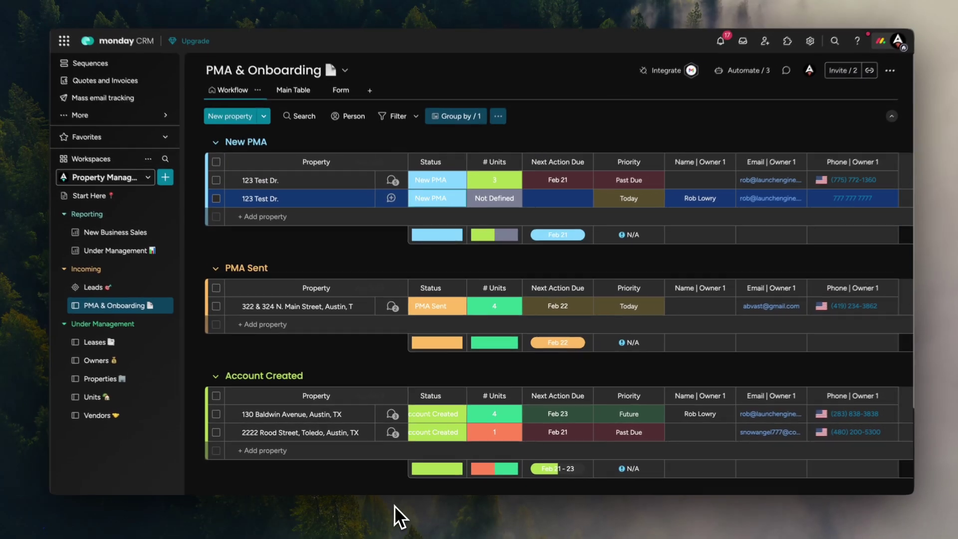
pyautogui.moveTo(394, 505); pyautogui.dragTo(477, 501)
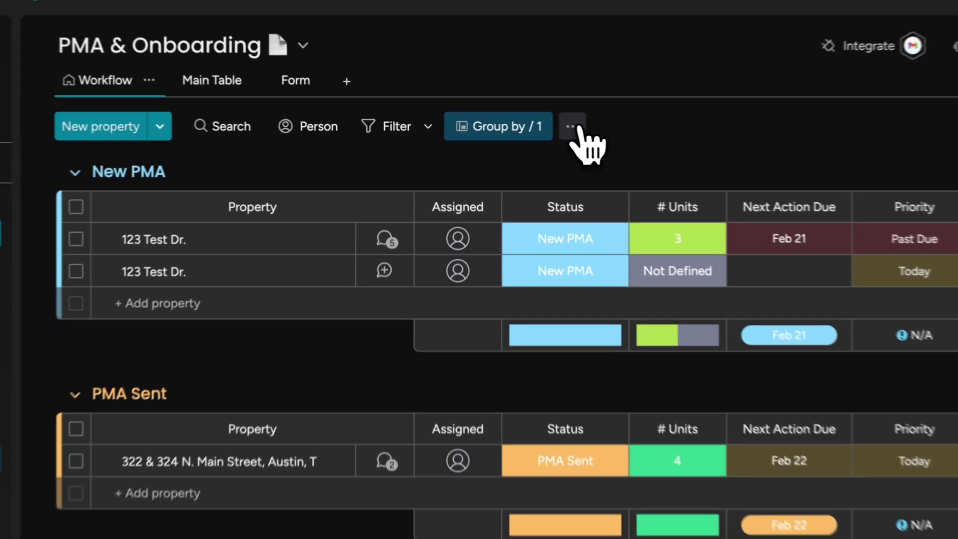
# Step: Examine which columns of the PMA & Onboarding board are displayed or hidden in the Workflow view
pyautogui.click(495, 131)
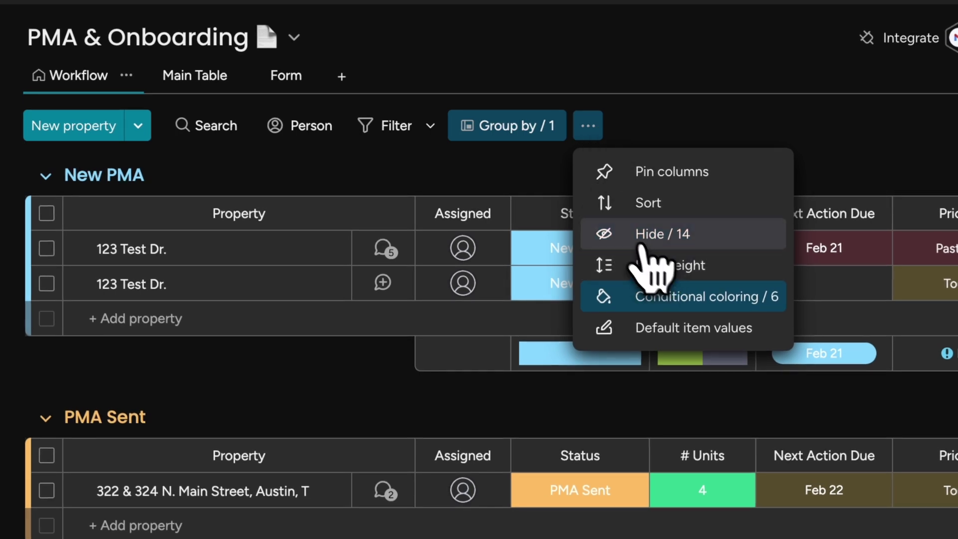
pyautogui.click(641, 234)
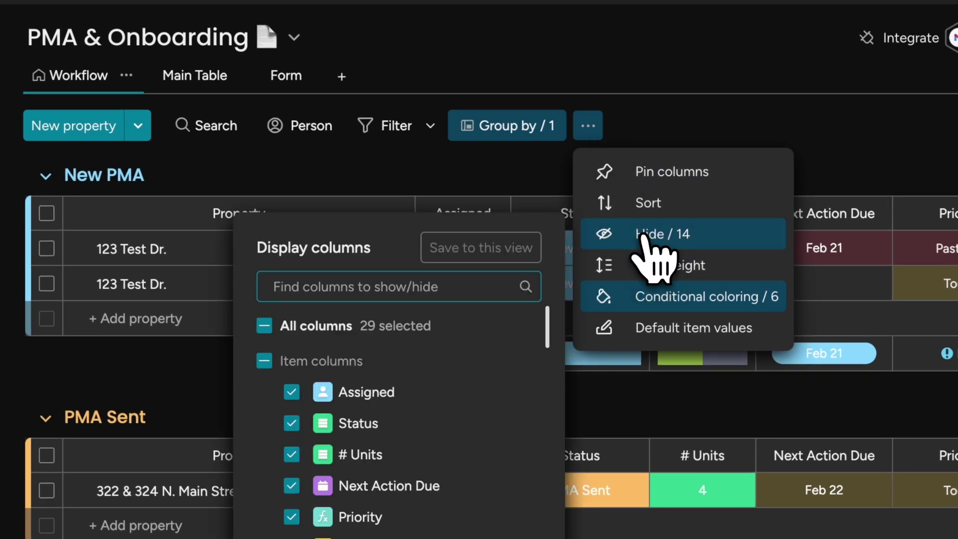
pyautogui.scroll(-5, 495, 419)
pyautogui.scroll(2, 471, 434)
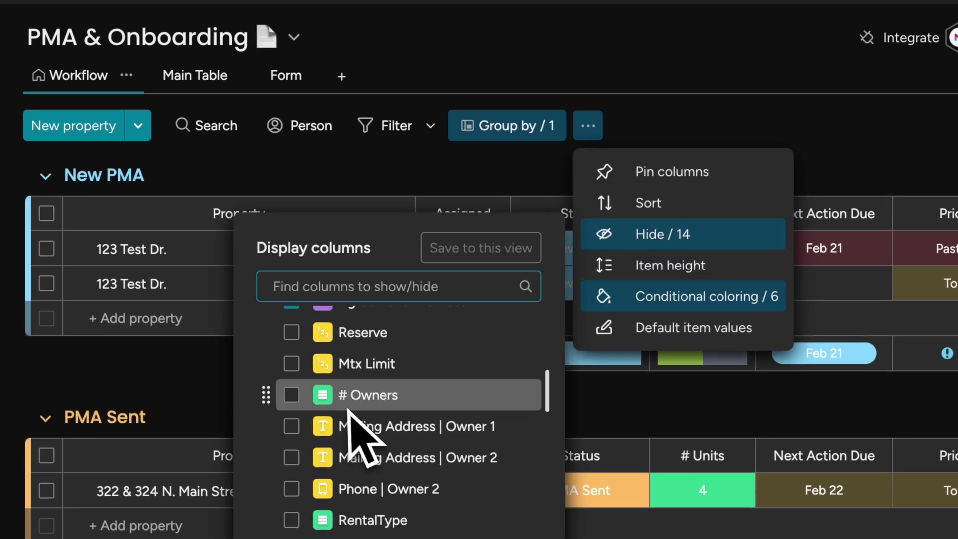
pyautogui.scroll(2, 344, 424)
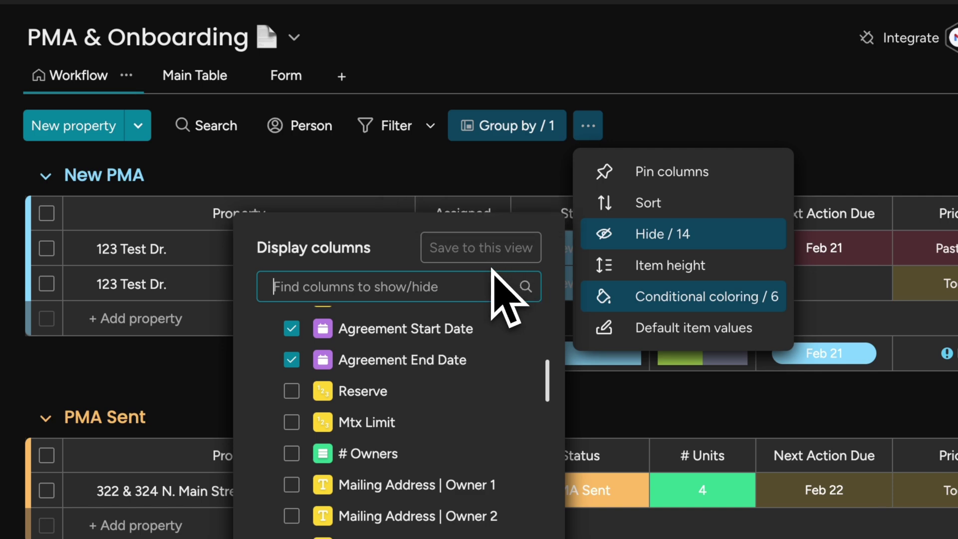
pyautogui.click(385, 174)
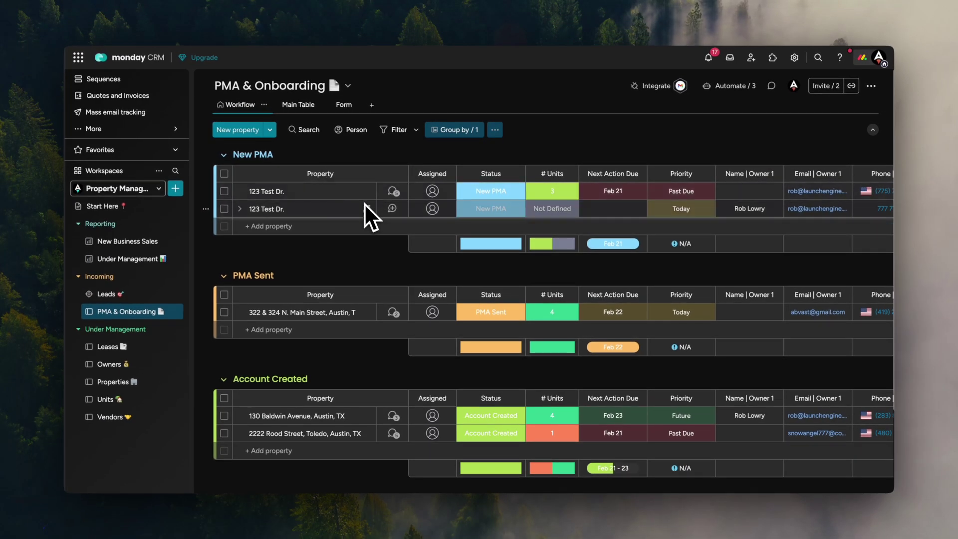
# Step: Open the record of the second property in the New PMA group
pyautogui.click(365, 204)
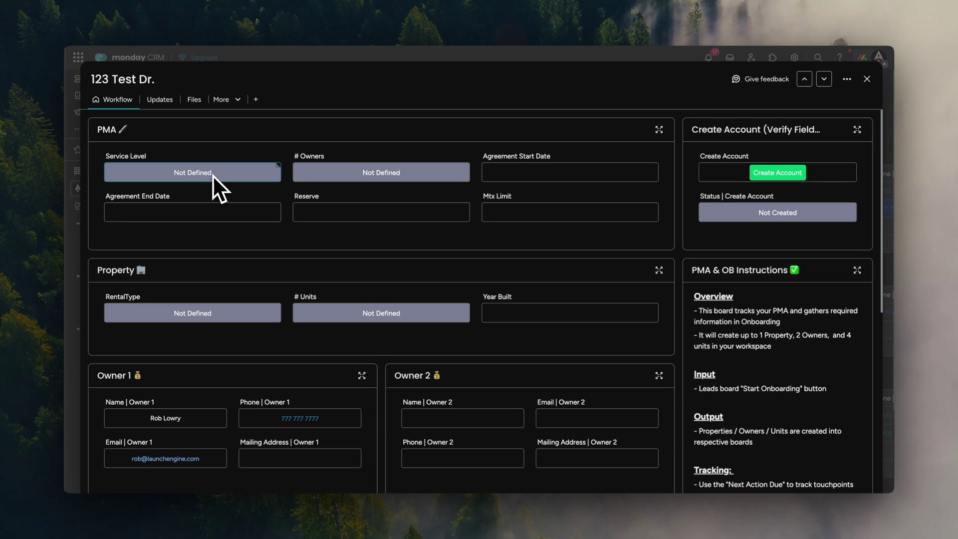
# Step: Examine the PMA, Property, Owner and Unit sections of the open property record
pyautogui.scroll(-3, 301, 230)
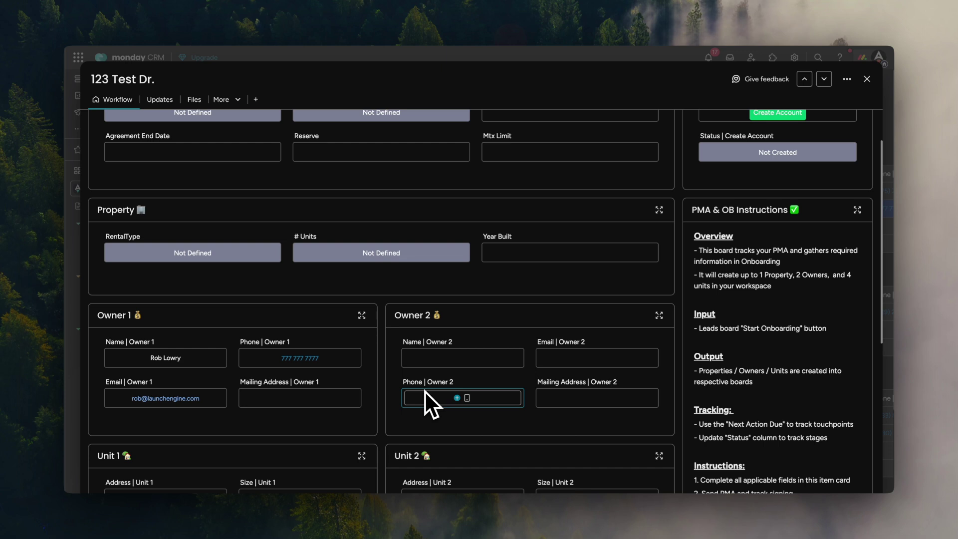
pyautogui.scroll(2, 425, 391)
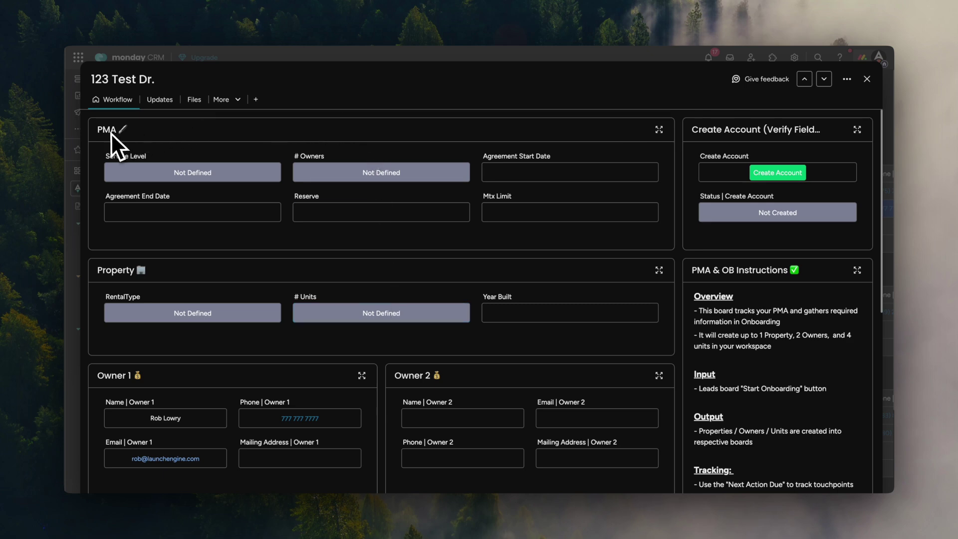
pyautogui.scroll(-4, 190, 294)
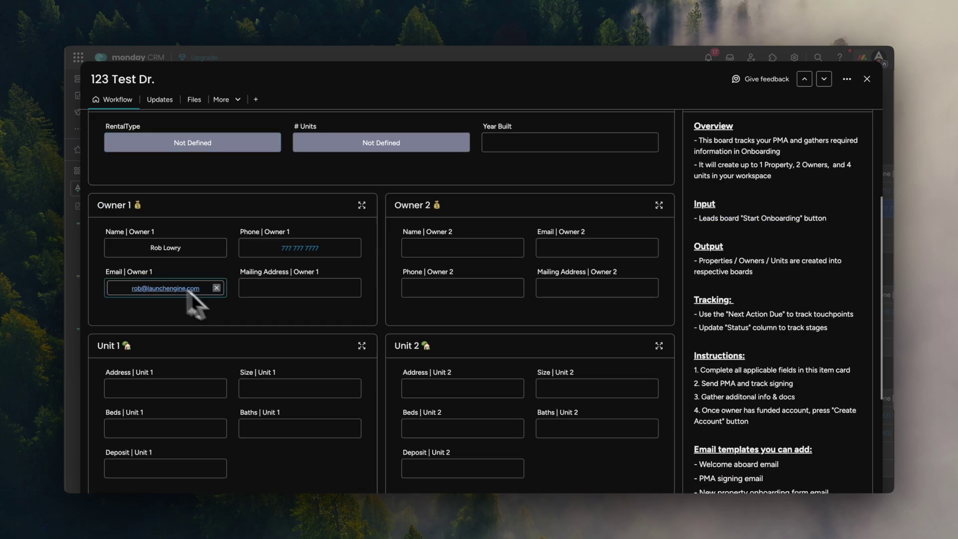
pyautogui.scroll(-2, 176, 296)
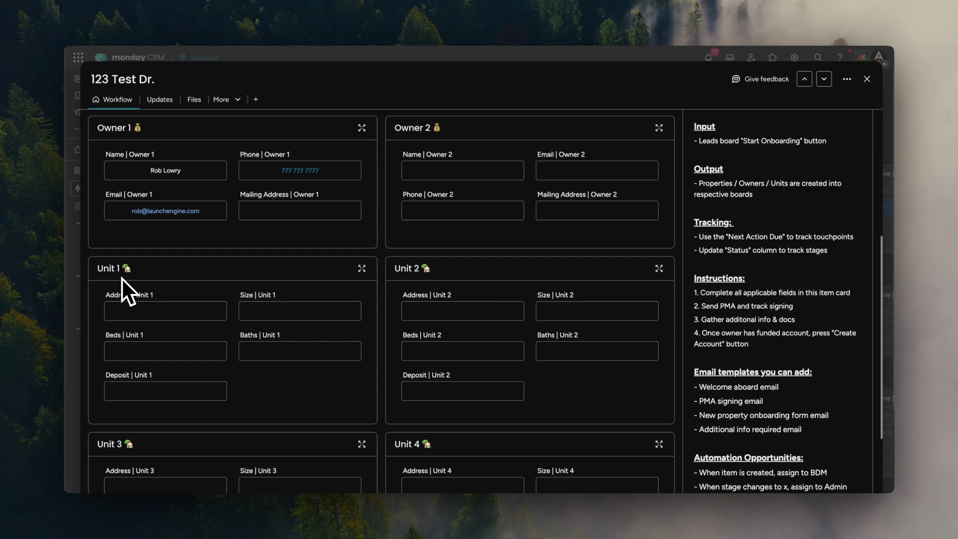
pyautogui.scroll(-2, 235, 300)
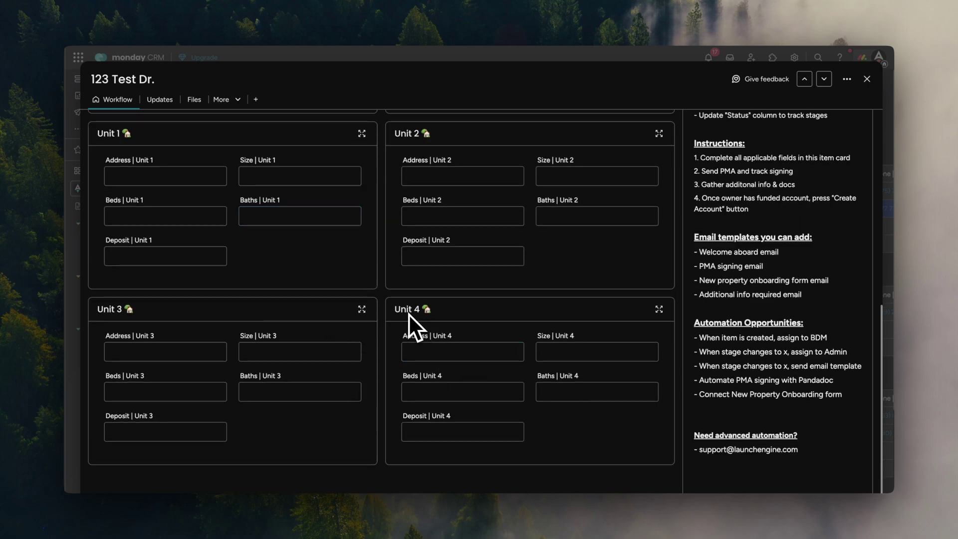
pyautogui.scroll(5, 429, 320)
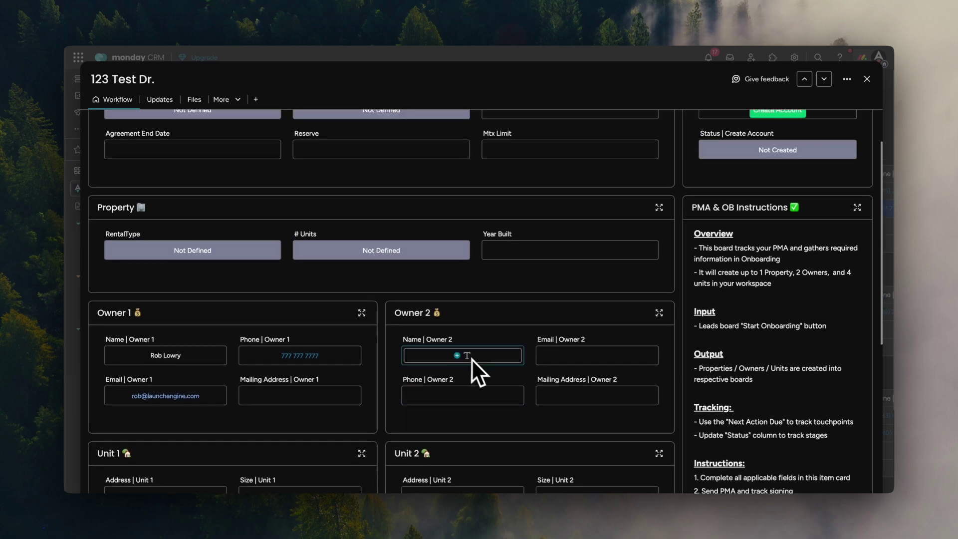
pyautogui.scroll(1, 349, 249)
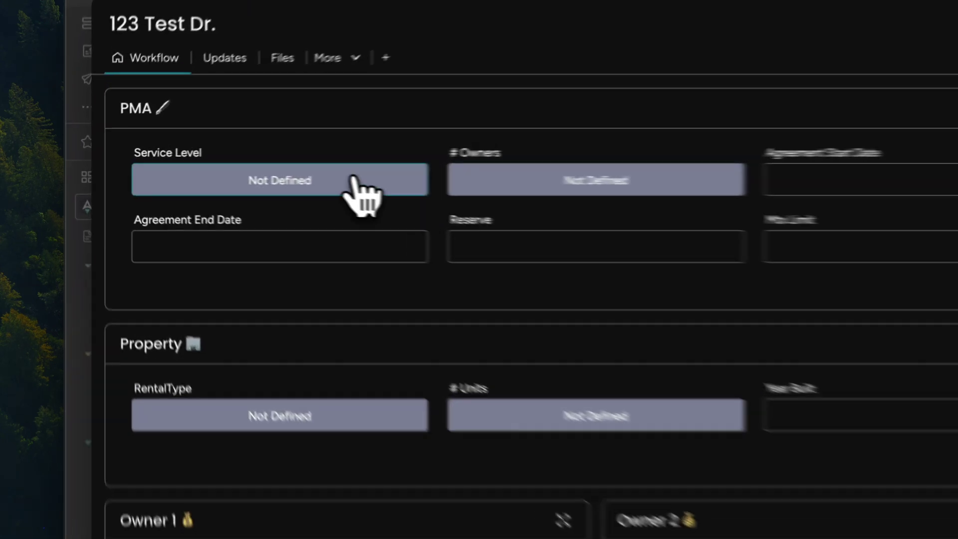
# Step: Set the property's service level to Premium and its number of owners to 2
pyautogui.click(227, 173)
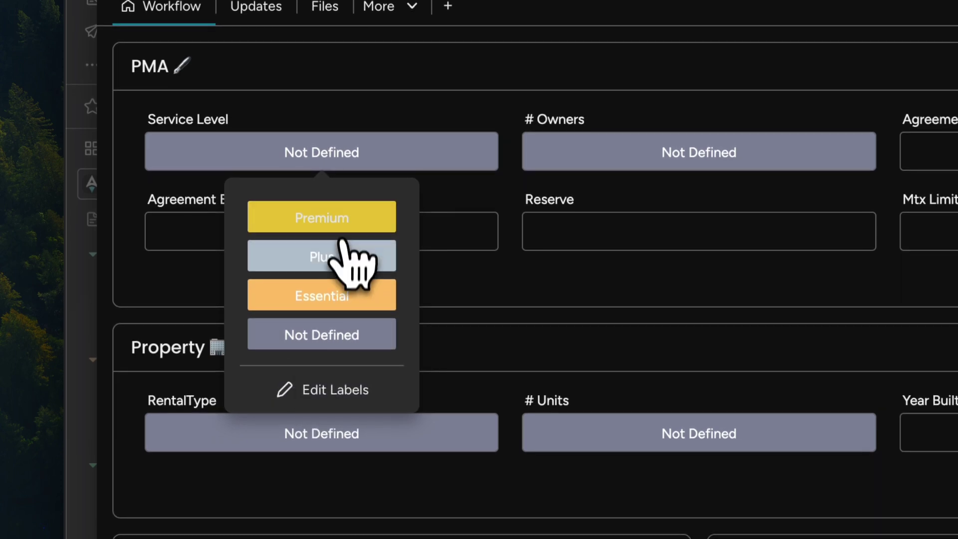
pyautogui.click(340, 250)
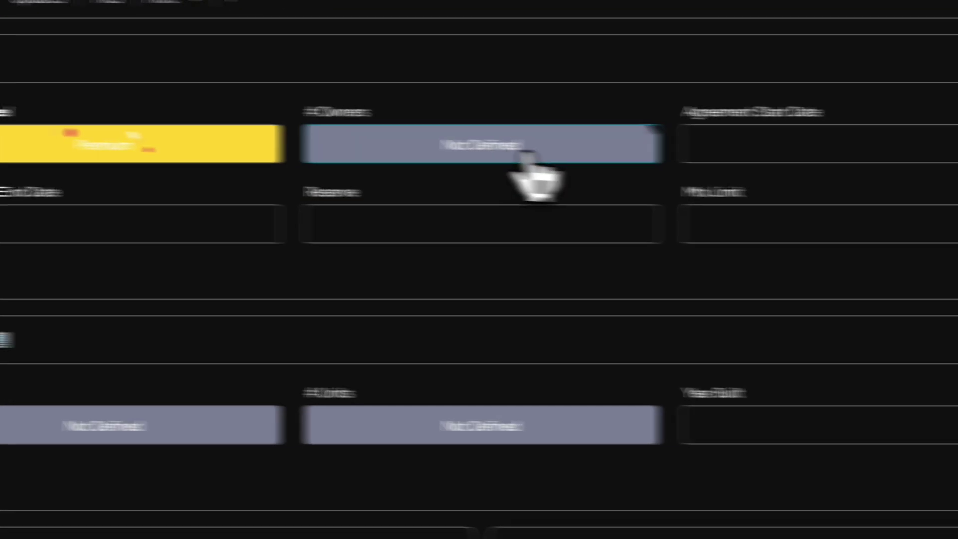
pyautogui.click(769, 150)
pyautogui.click(324, 249)
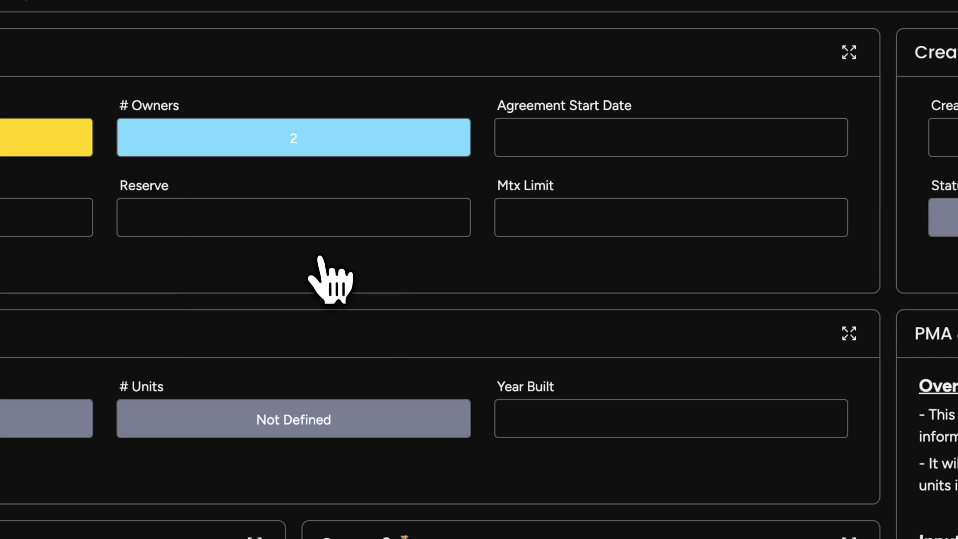
# Step: Set the agreement start date to February 23, 2025 and the agreement end date to February 28, 2025
pyautogui.click(670, 137)
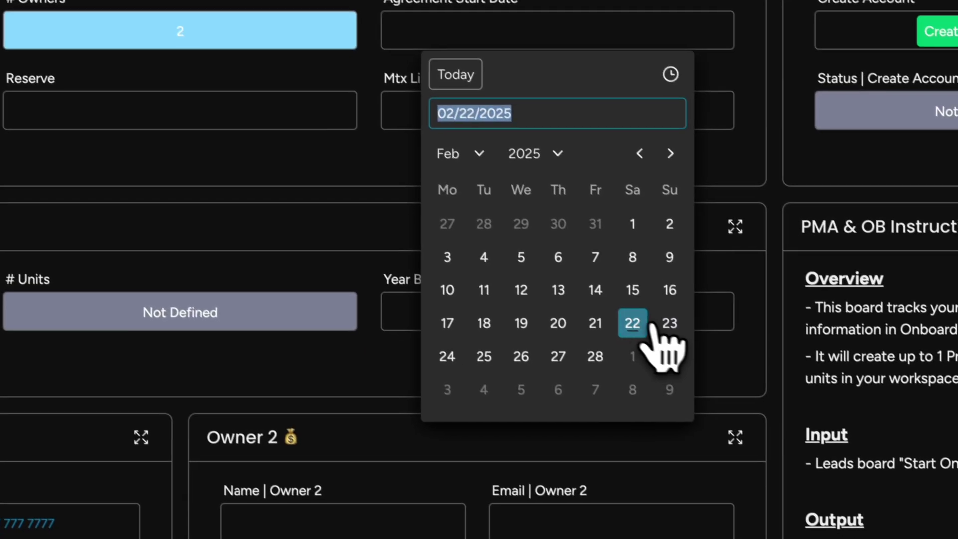
pyautogui.click(784, 419)
pyautogui.click(110, 130)
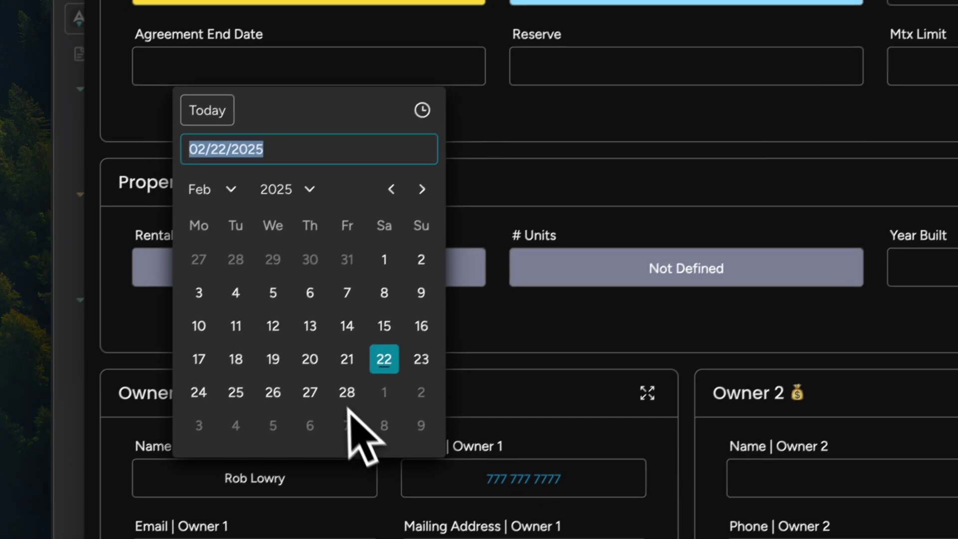
pyautogui.click(88, 457)
# Step: Enter a reserve of $1,000 and a maintenance limit of $500 in the PMA section
pyautogui.click(617, 44)
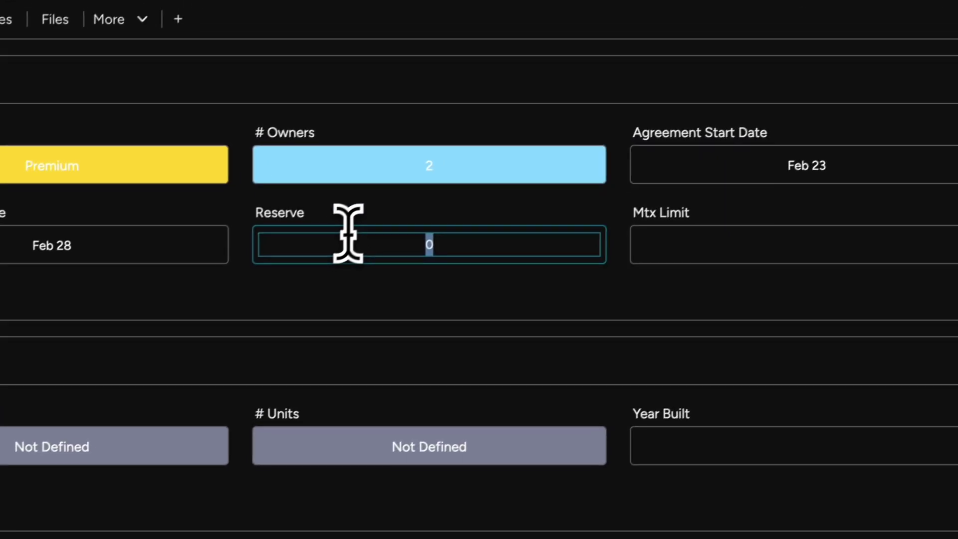
pyautogui.write('1,0')
pyautogui.write('000')
pyautogui.click(679, 251)
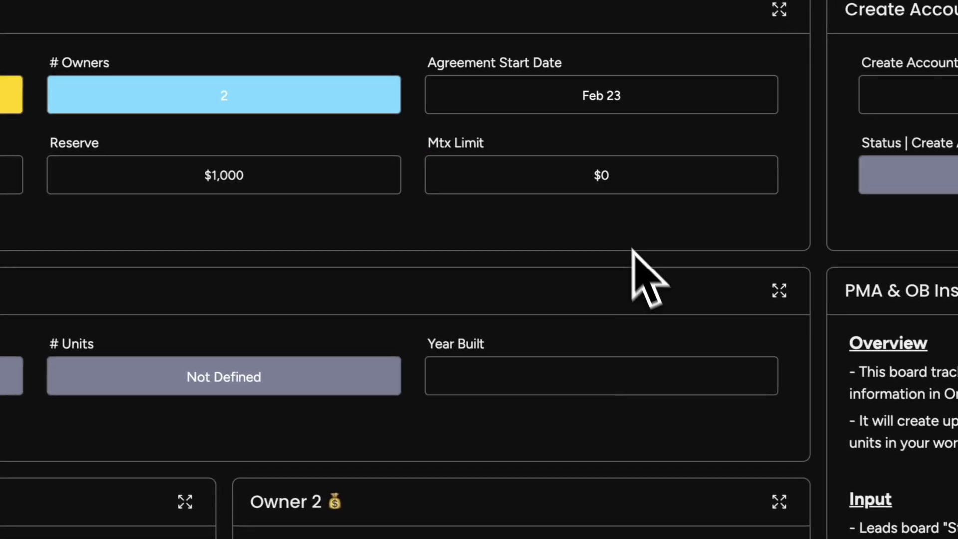
pyautogui.click(805, 267)
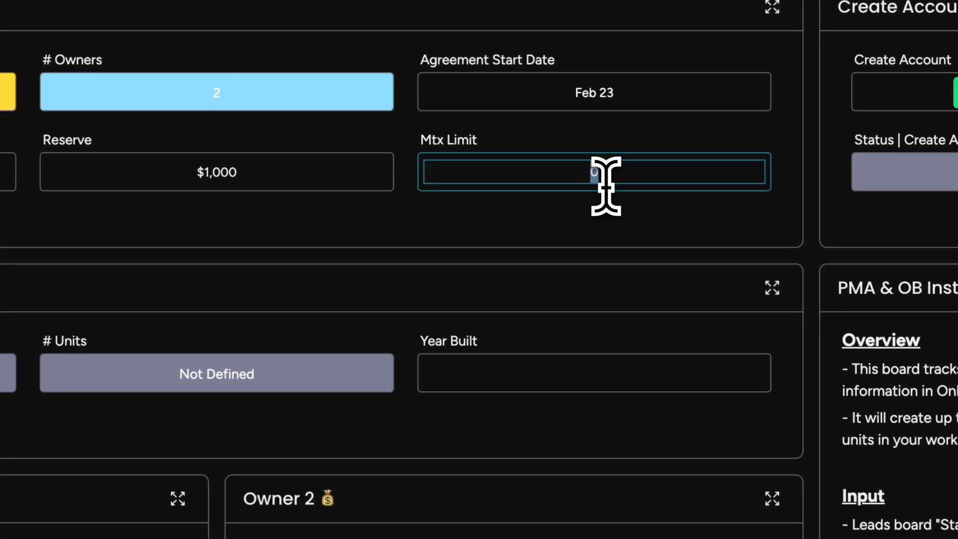
pyautogui.write('500')
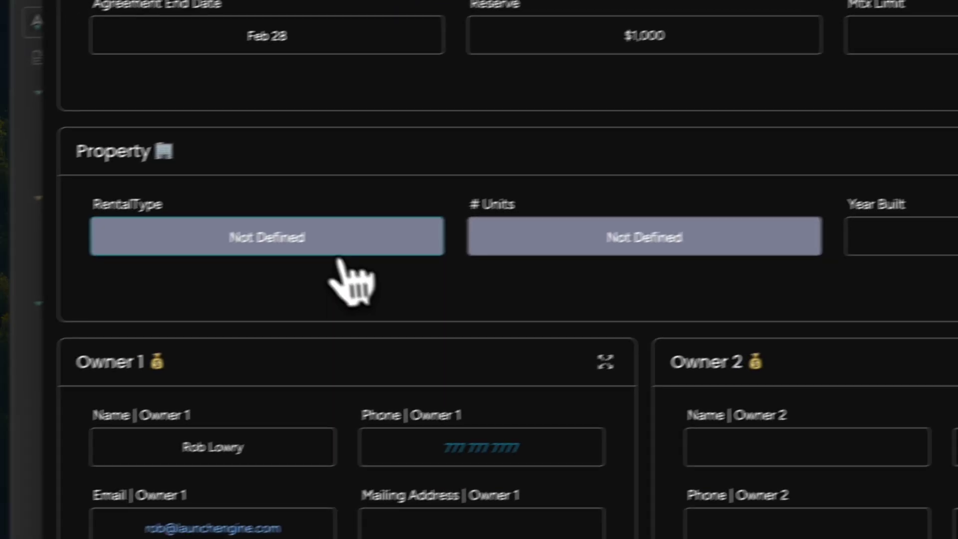
# Step: Set the property's rental type to MultiFamily
pyautogui.click(299, 238)
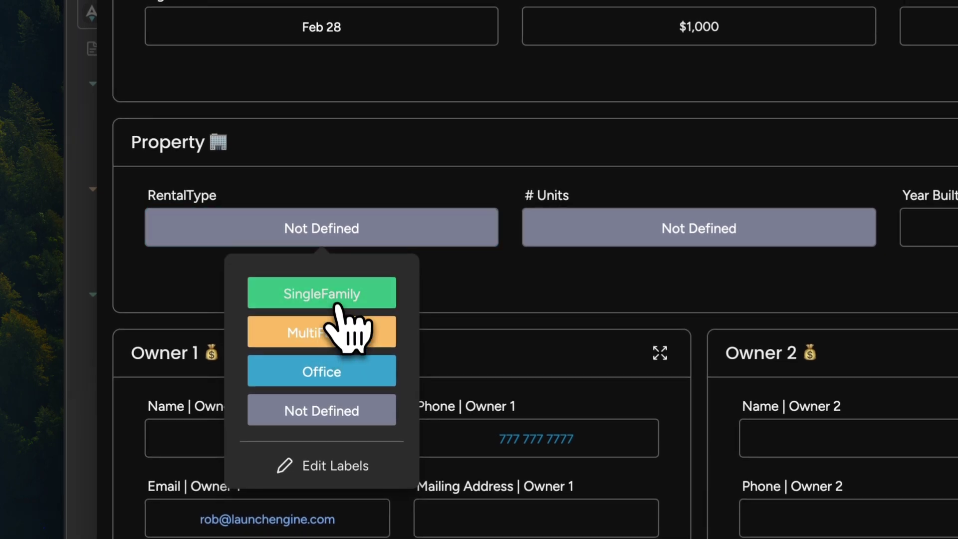
pyautogui.click(333, 302)
pyautogui.click(335, 243)
pyautogui.click(364, 325)
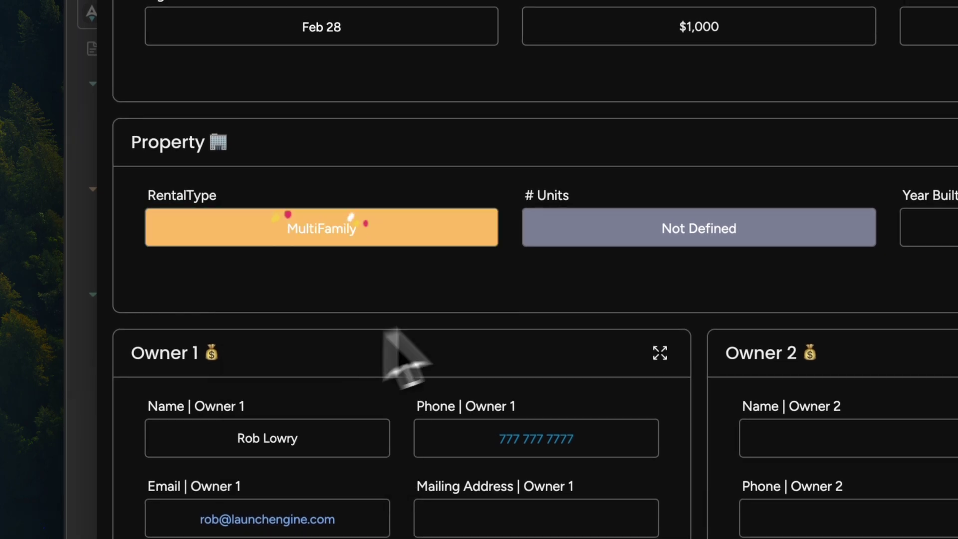
# Step: Set the property's number of units to 2 and its year built to 2001
pyautogui.click(740, 242)
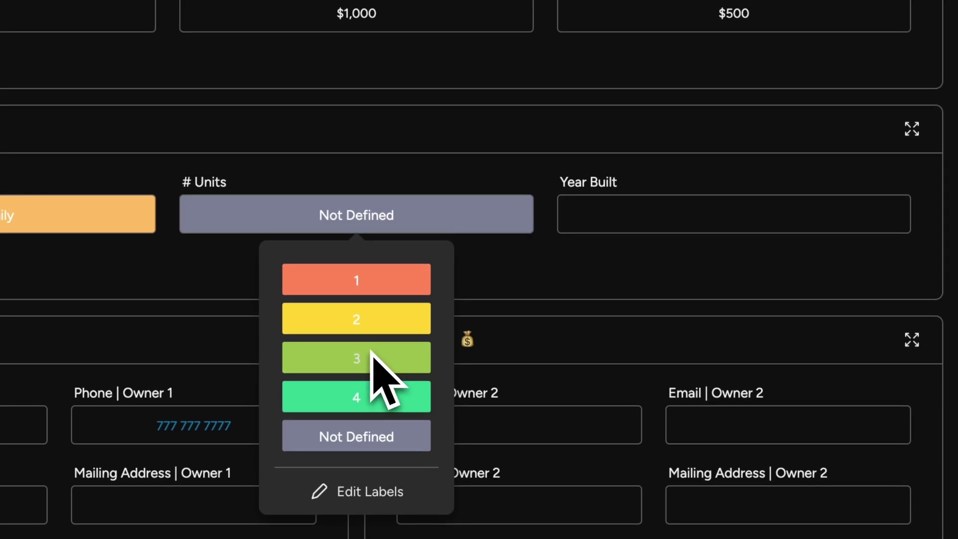
pyautogui.click(382, 325)
pyautogui.click(689, 220)
pyautogui.write('2001')
pyautogui.click(633, 258)
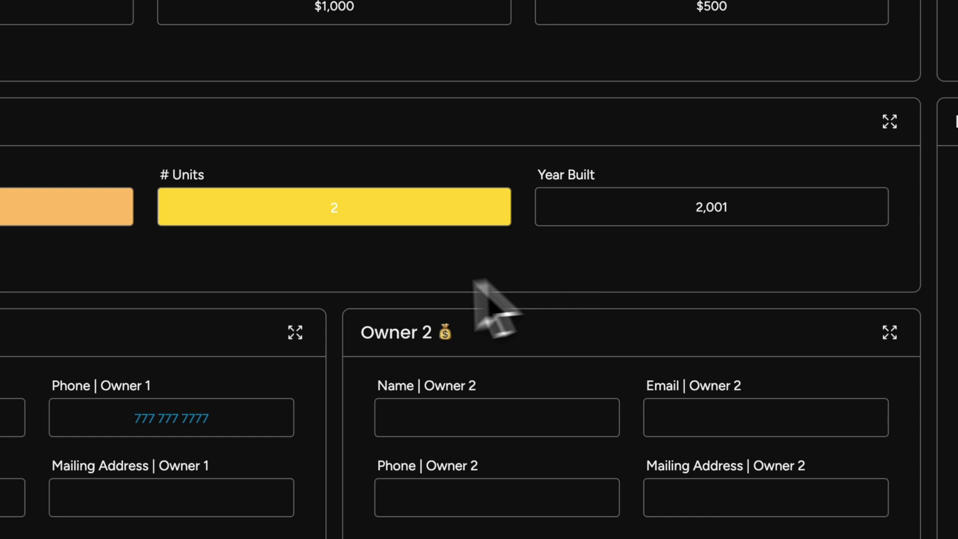
# Step: Change the number of owners in the PMA section to 1
pyautogui.scroll(-3, 424, 297)
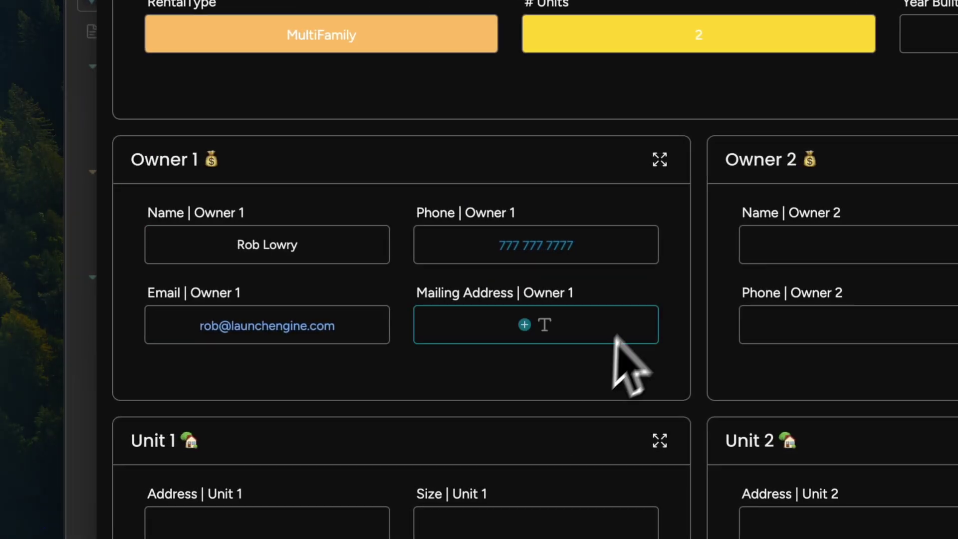
pyautogui.scroll(4, 649, 309)
pyautogui.click(514, 100)
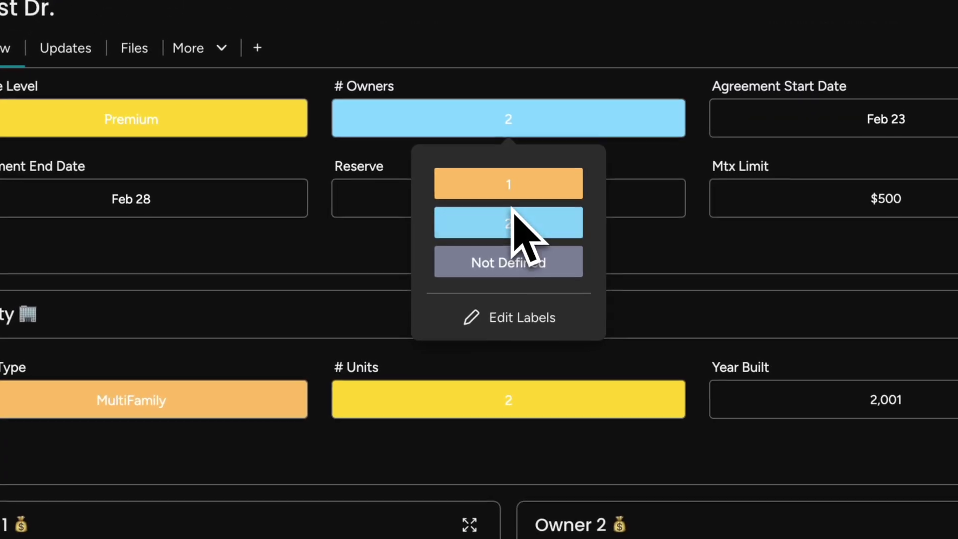
pyautogui.click(514, 184)
# Step: Fill in the Unit 1 and Unit 2 addresses with the property's street address followed by the matching unit number
pyautogui.scroll(-5, 654, 295)
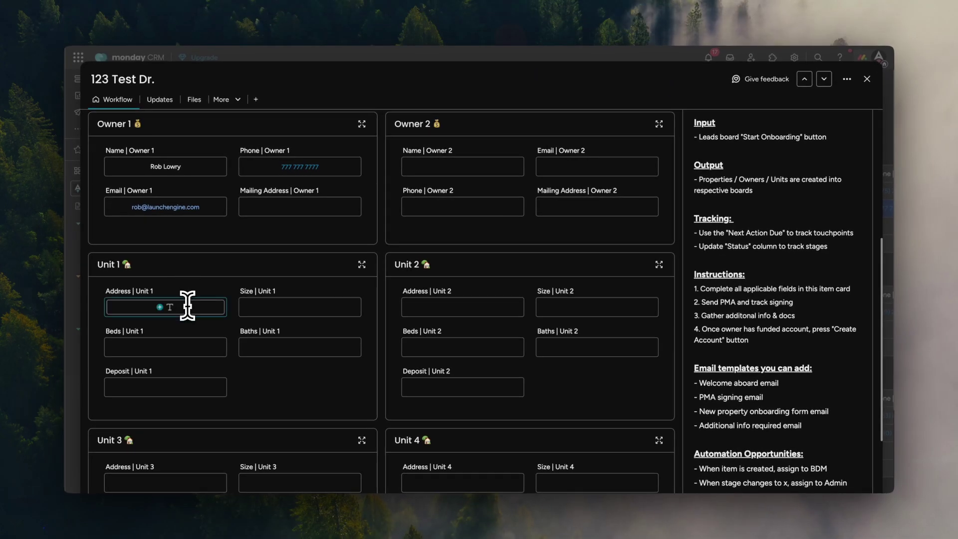
pyautogui.click(187, 306)
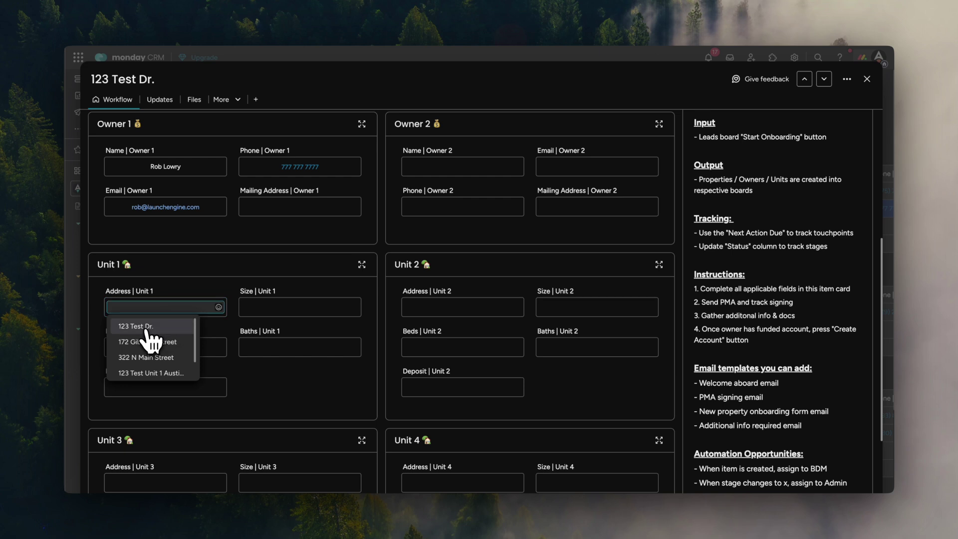
pyautogui.click(147, 331)
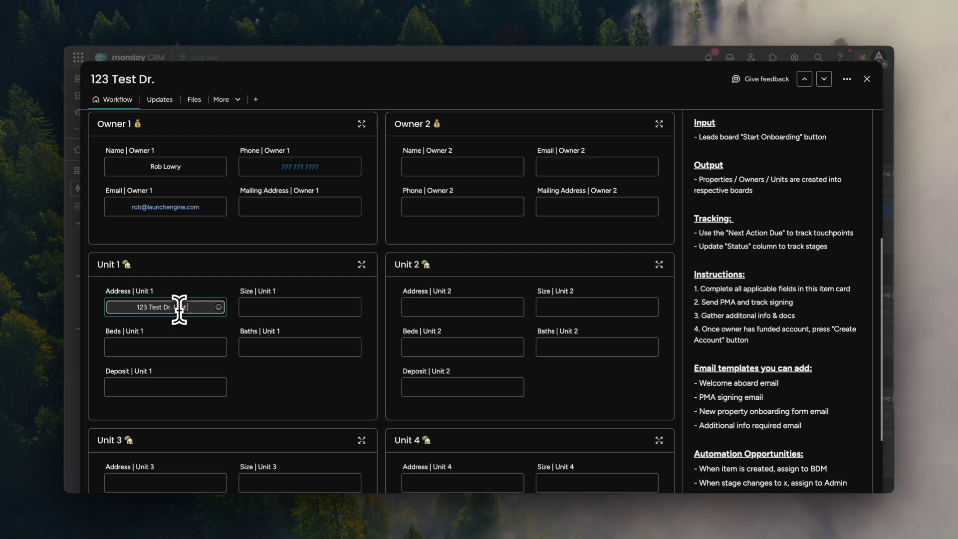
pyautogui.click(428, 305)
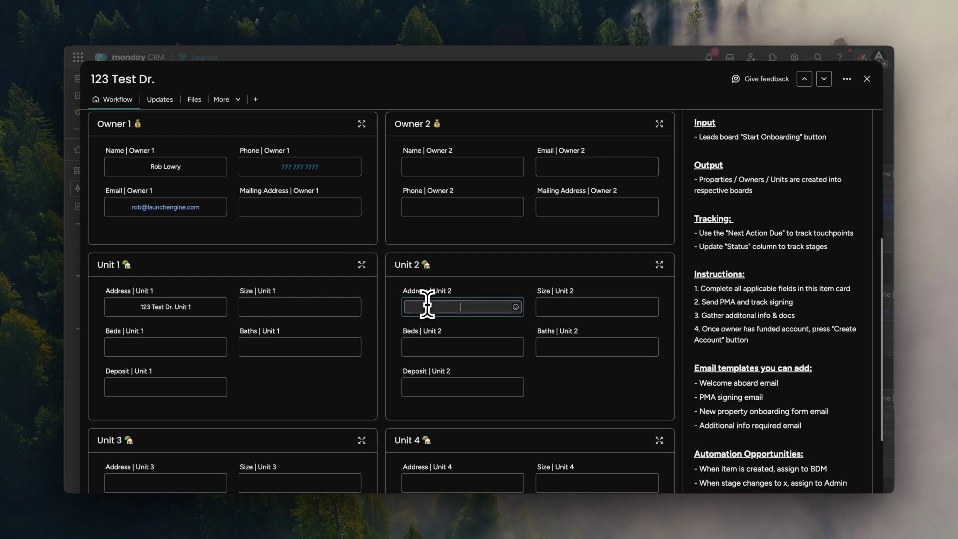
pyautogui.write('123 Test')
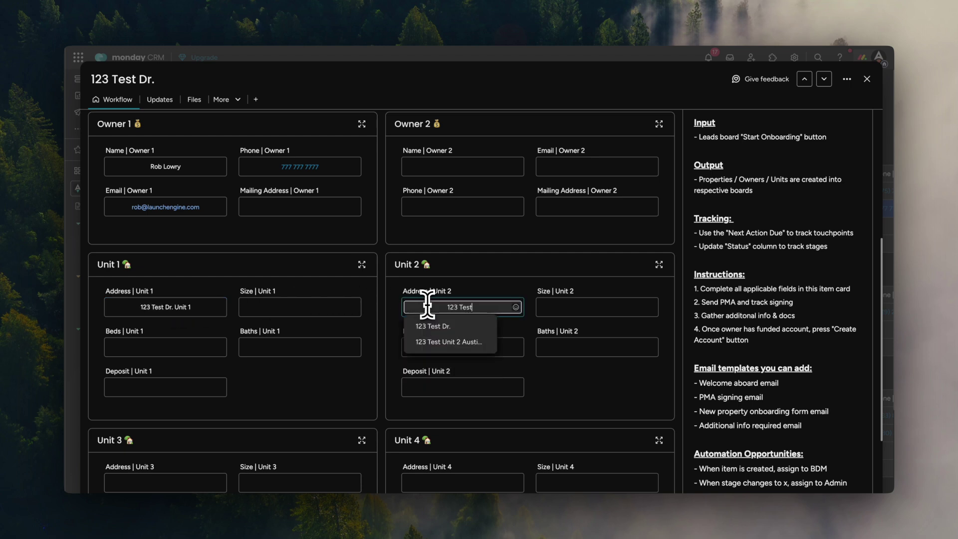
pyautogui.write(' Dr. Unit 2')
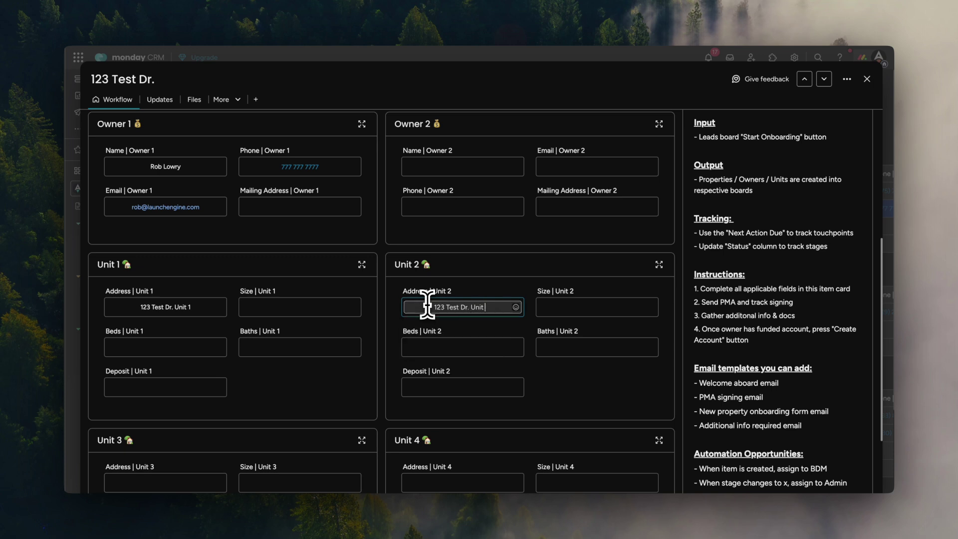
pyautogui.press('Return')
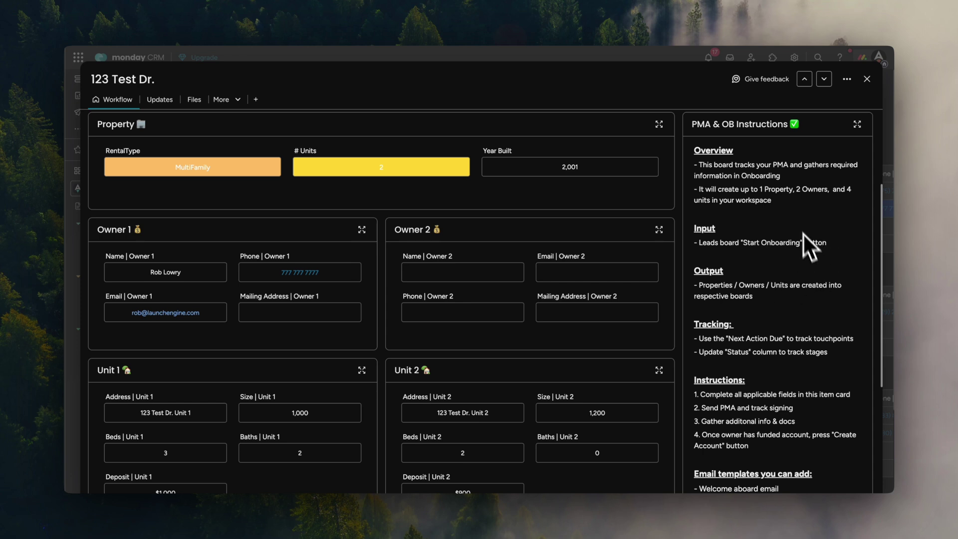
# Step: Read the PMA & OB instructions, highlighting the Input line and the Output lines
pyautogui.scroll(-1, 820, 291)
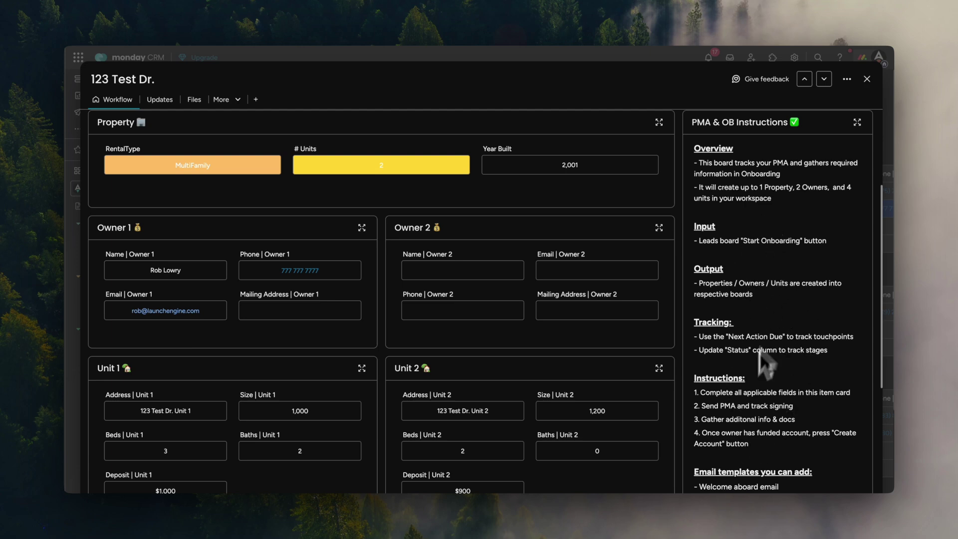
pyautogui.scroll(-2, 846, 373)
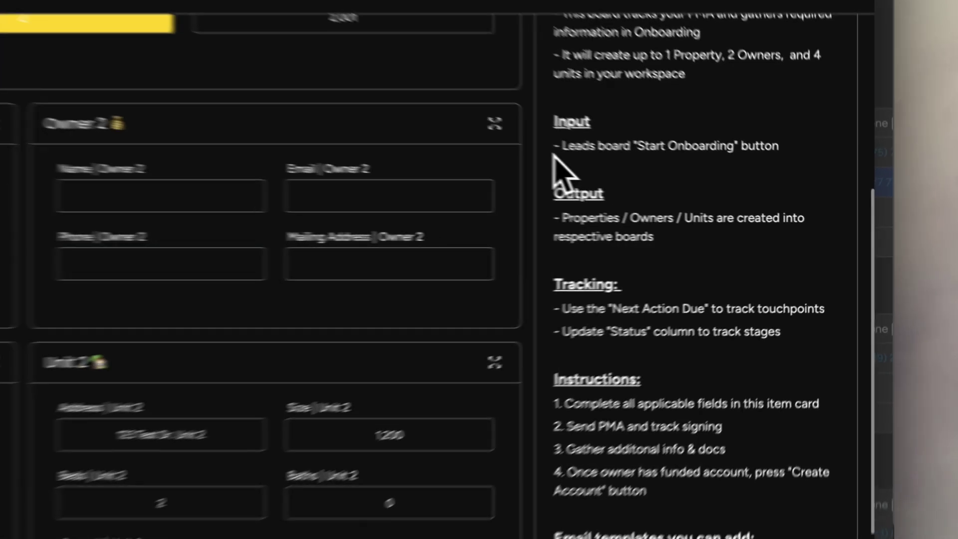
pyautogui.moveTo(694, 187); pyautogui.dragTo(836, 186)
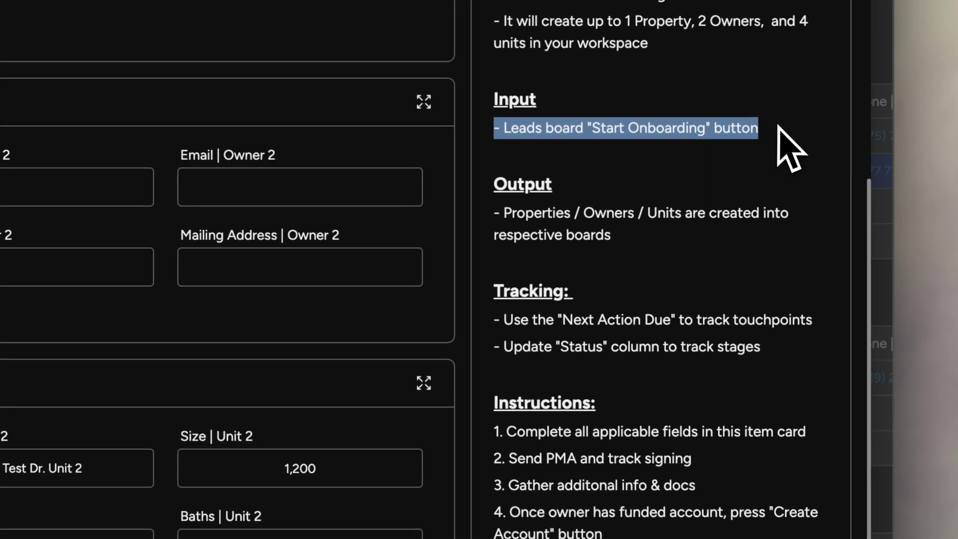
pyautogui.click(677, 252)
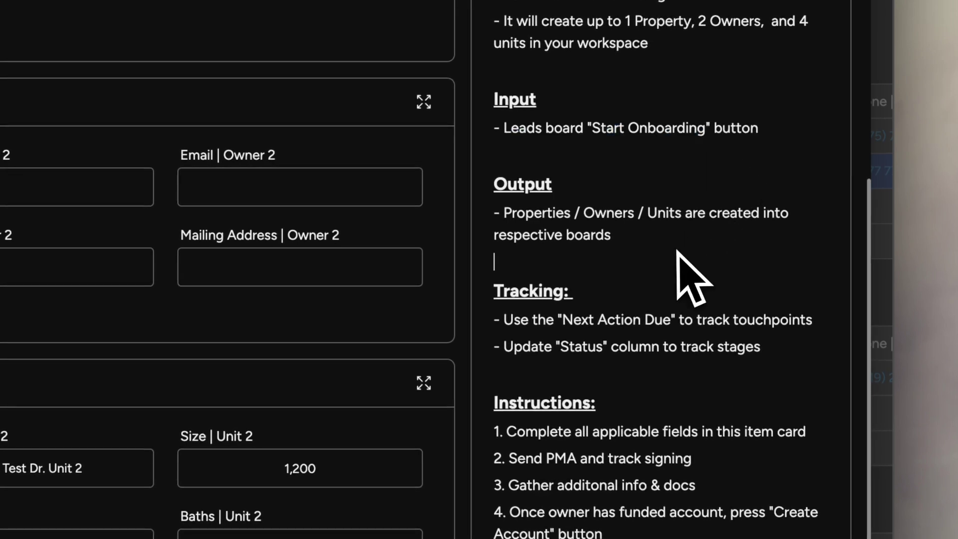
pyautogui.moveTo(654, 238); pyautogui.dragTo(487, 218)
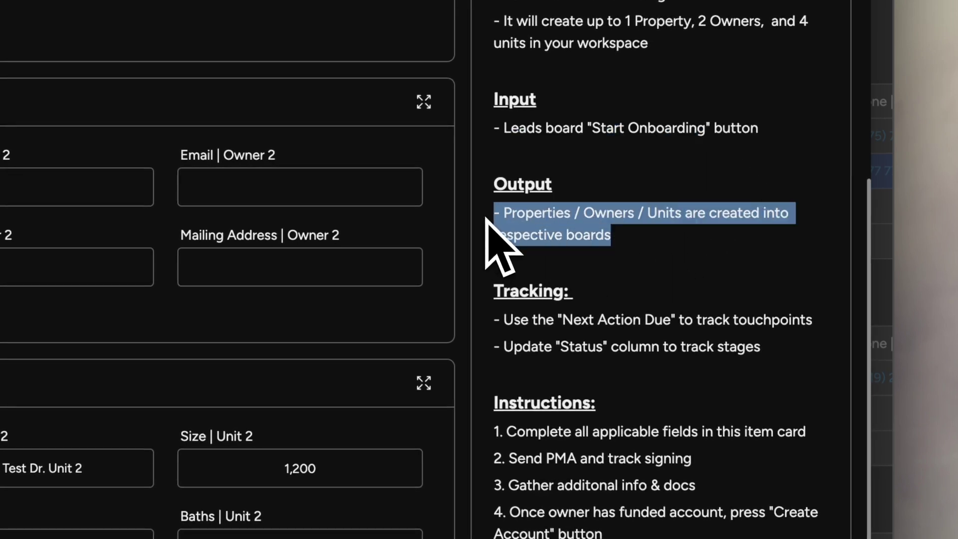
pyautogui.click(647, 232)
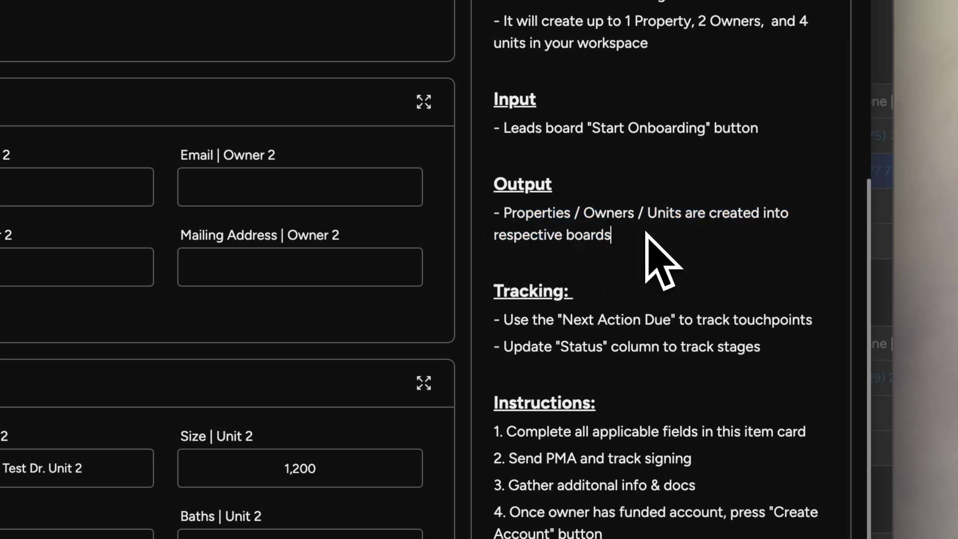
# Step: Read the Tracking notes in the PMA & OB instructions and highlight the first instruction about completing all applicable fields
pyautogui.tripleClick(535, 330)
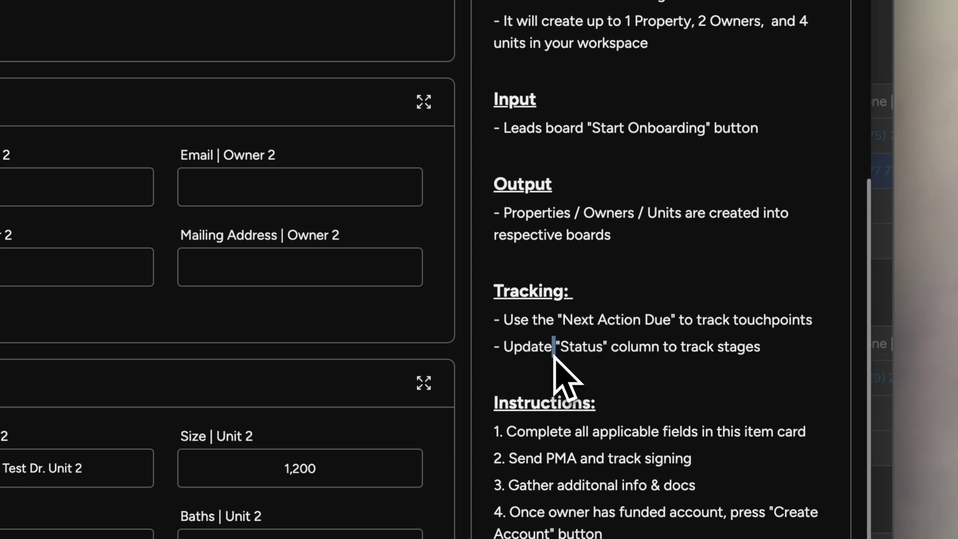
pyautogui.tripleClick(553, 349)
pyautogui.click(560, 341)
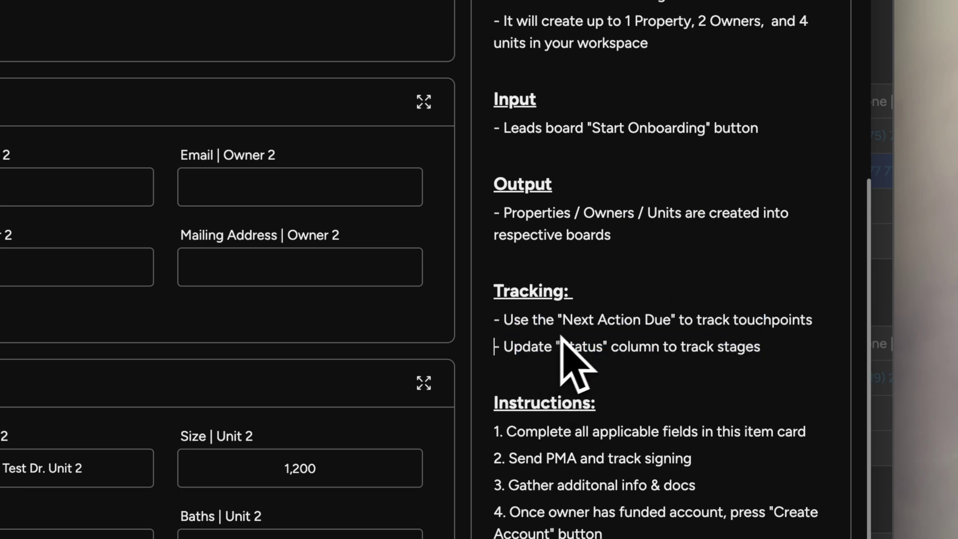
pyautogui.scroll(-4, 663, 417)
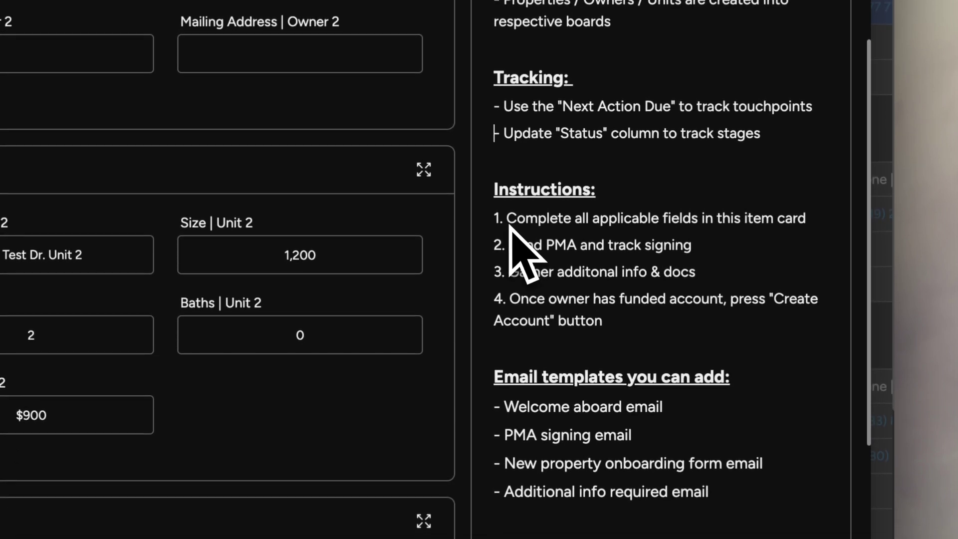
pyautogui.moveTo(506, 218); pyautogui.dragTo(792, 220)
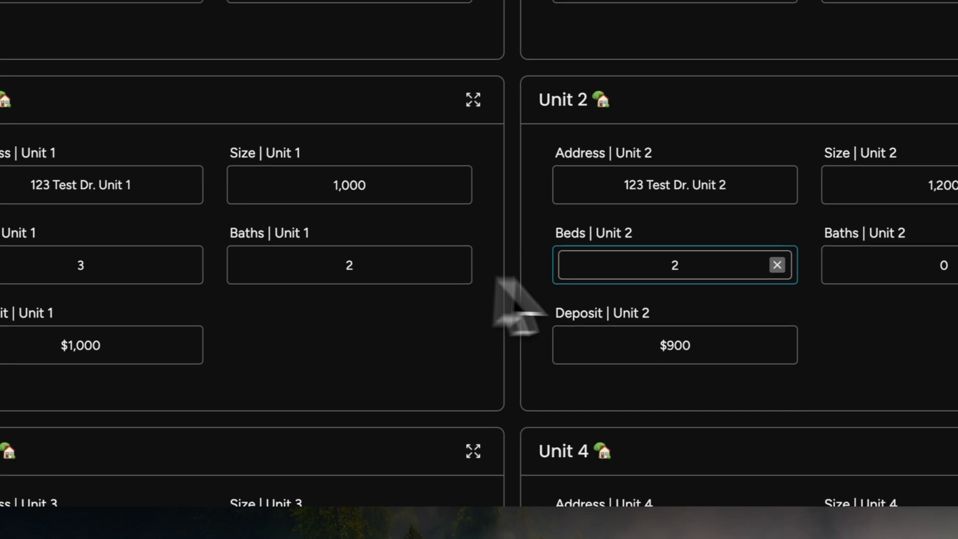
# Step: Set the number of baths for Unit 2 to 2
pyautogui.click(829, 278)
pyautogui.write('2')
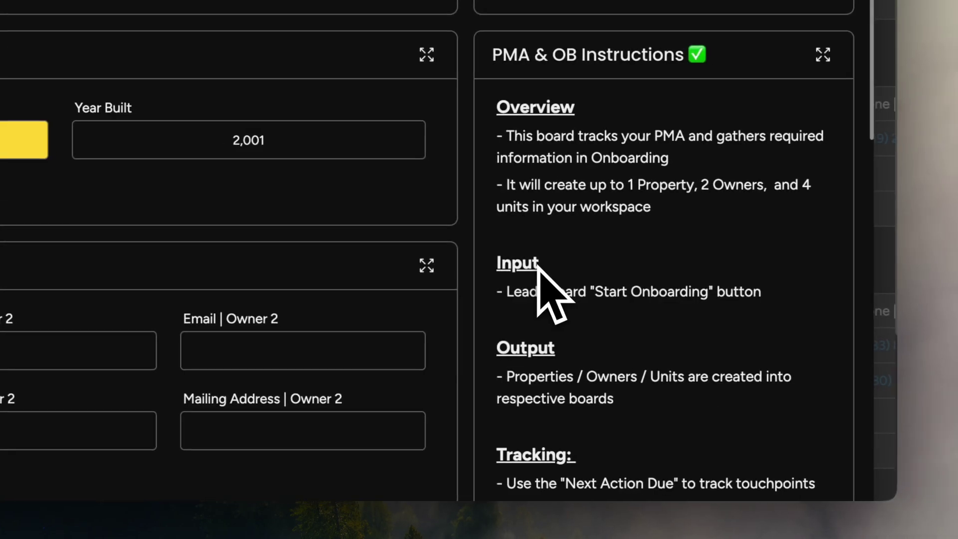
# Step: Read the remaining PMA & OB instructions, highlighting the funded-account instruction and the suggested email templates, and review the Automation Opportunities
pyautogui.scroll(-8, 552, 299)
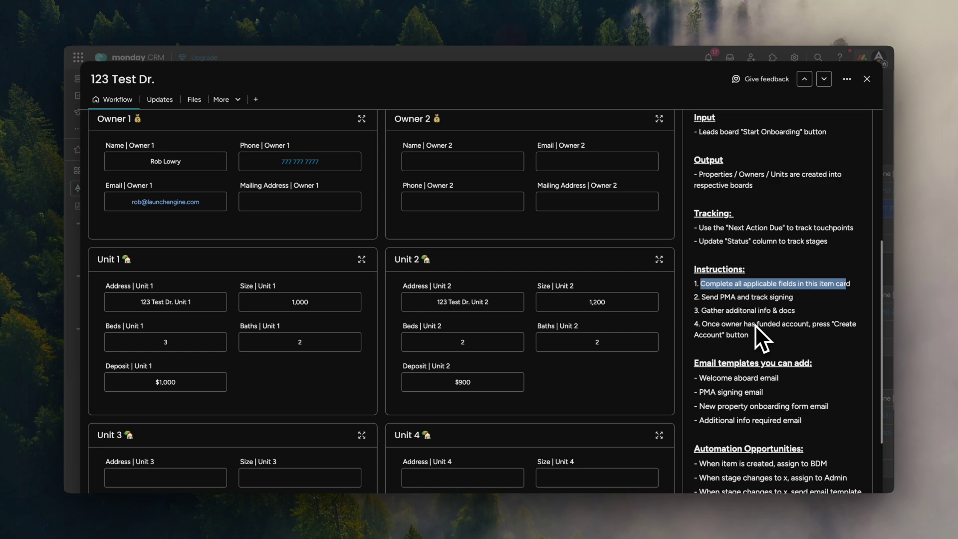
pyautogui.tripleClick(727, 330)
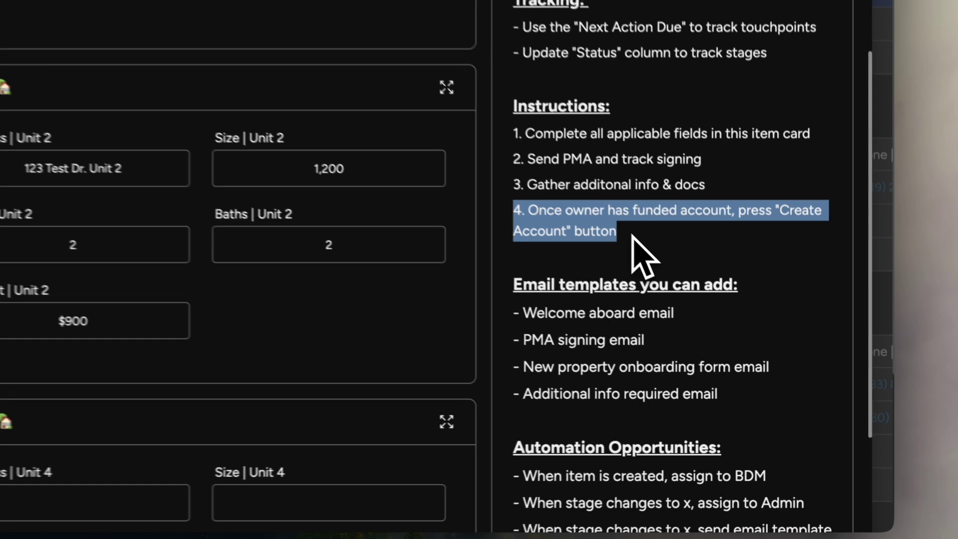
pyautogui.click(613, 217)
pyautogui.scroll(-3, 699, 310)
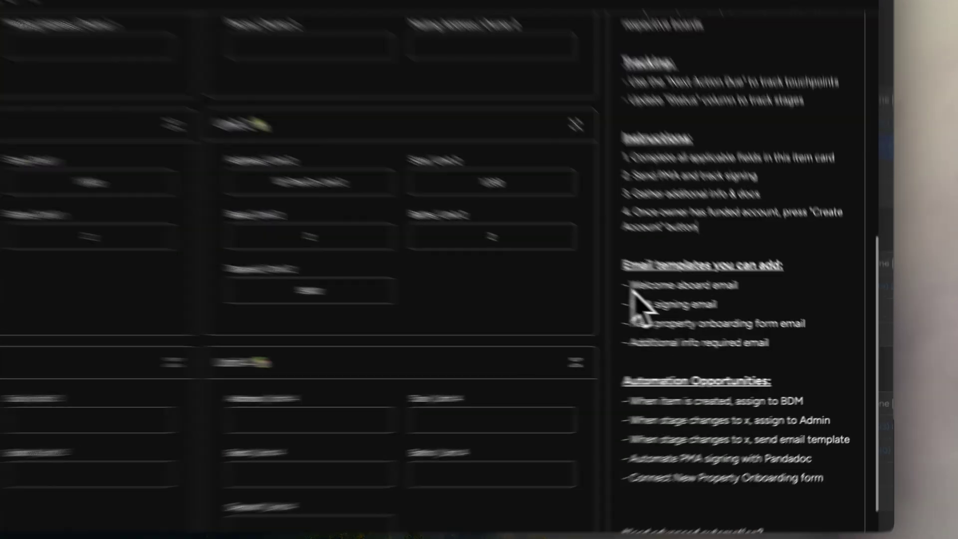
pyautogui.moveTo(699, 311); pyautogui.dragTo(779, 310)
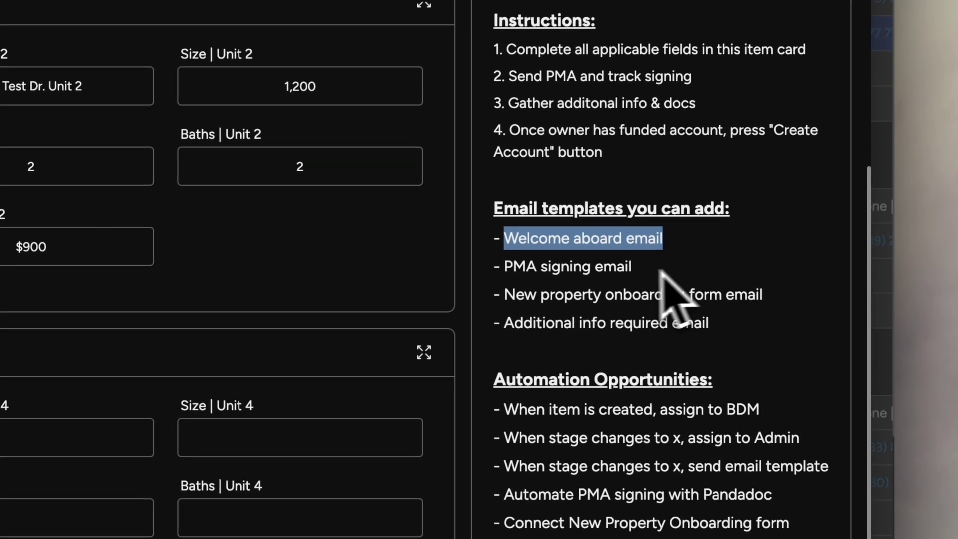
pyautogui.tripleClick(605, 276)
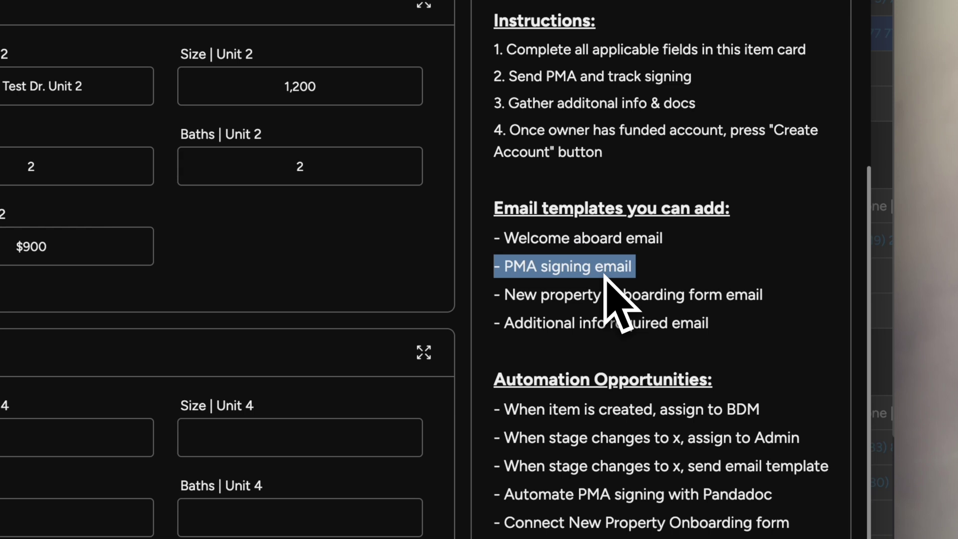
pyautogui.doubleClick(628, 300)
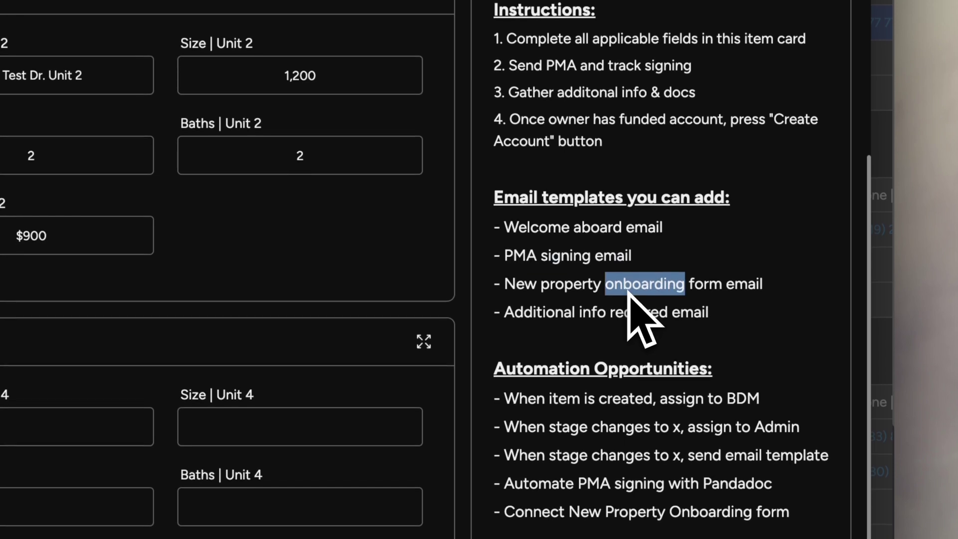
pyautogui.tripleClick(642, 290)
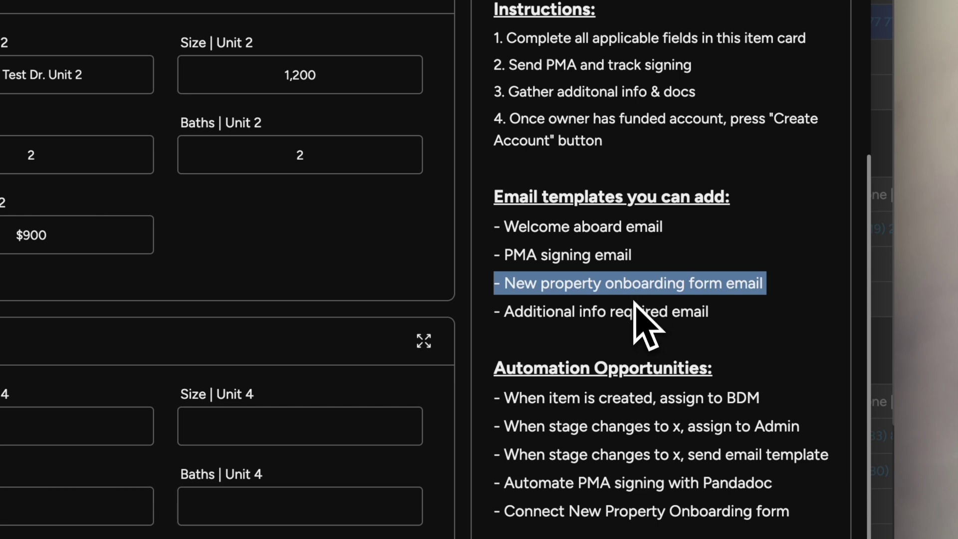
pyautogui.tripleClick(634, 310)
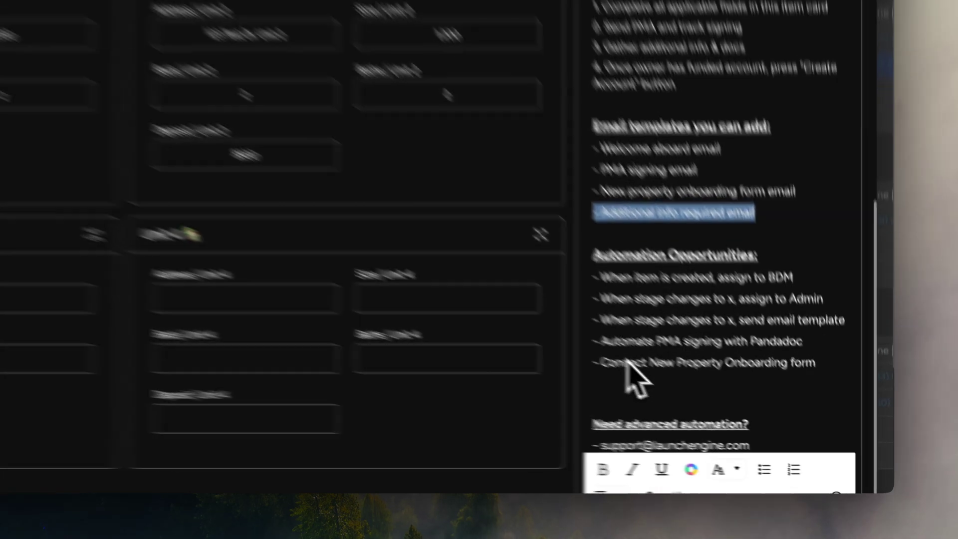
pyautogui.click(716, 406)
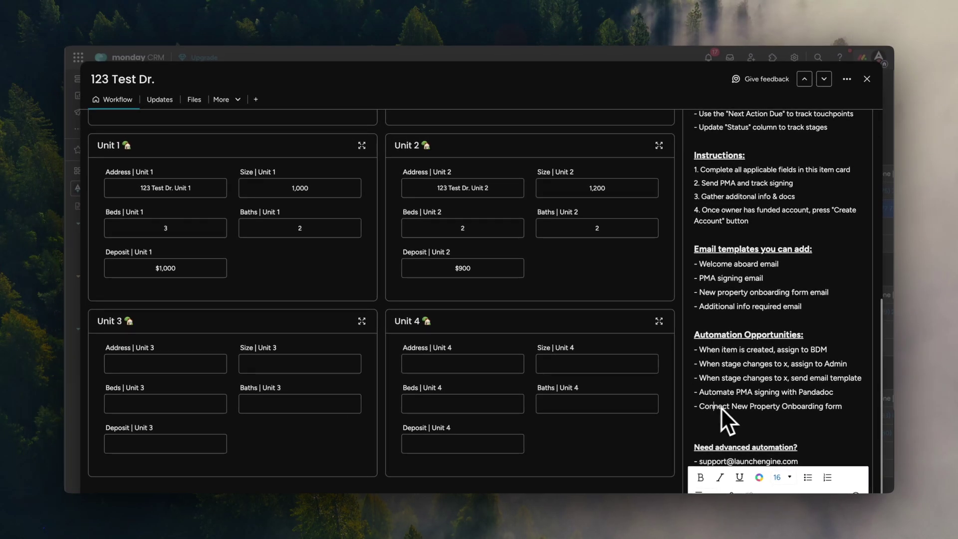
pyautogui.scroll(-1, 739, 412)
# Step: Run Create Account for the completed onboarding record and close its item card
pyautogui.scroll(8, 749, 414)
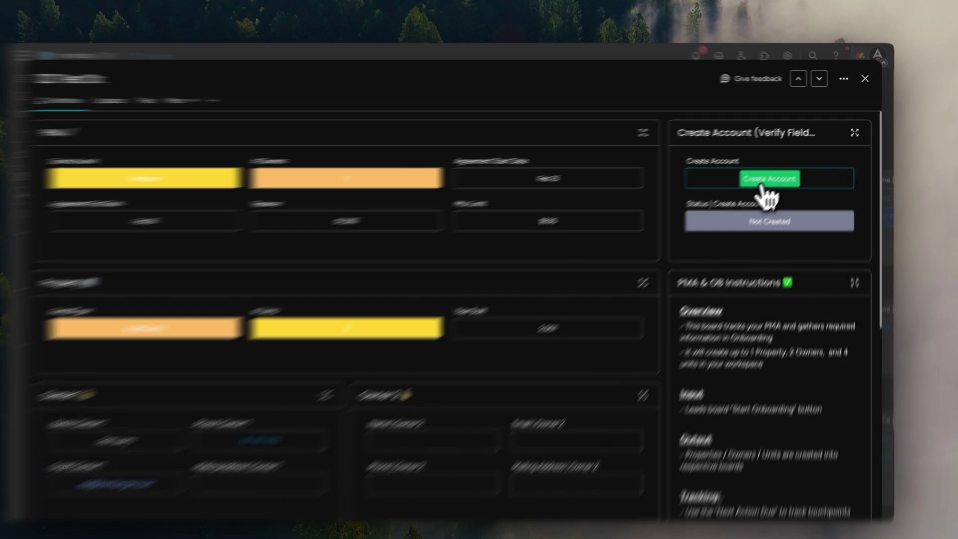
pyautogui.click(774, 176)
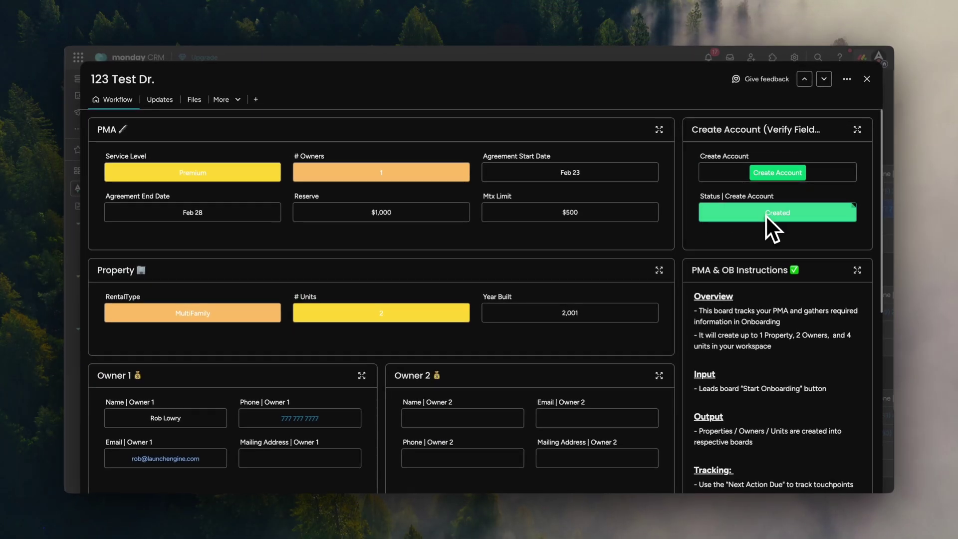
pyautogui.click(867, 79)
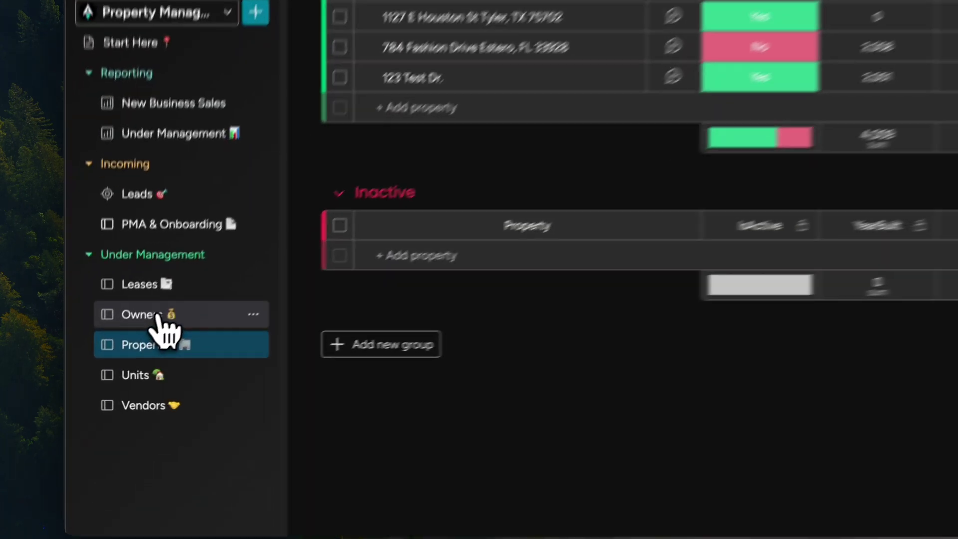
# Step: Open the Owners board and check the last owner record in the list
pyautogui.doubleClick(109, 364)
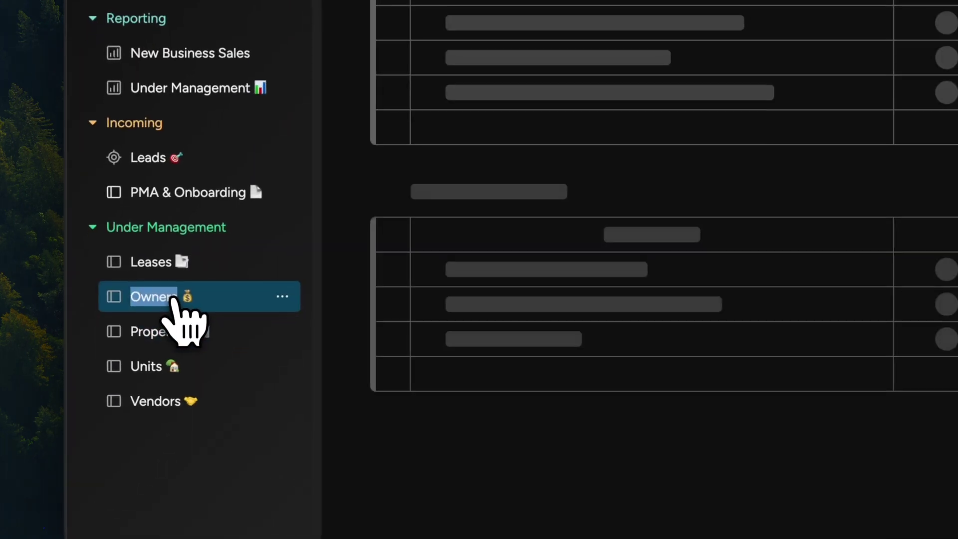
pyautogui.scroll(-5, 708, 372)
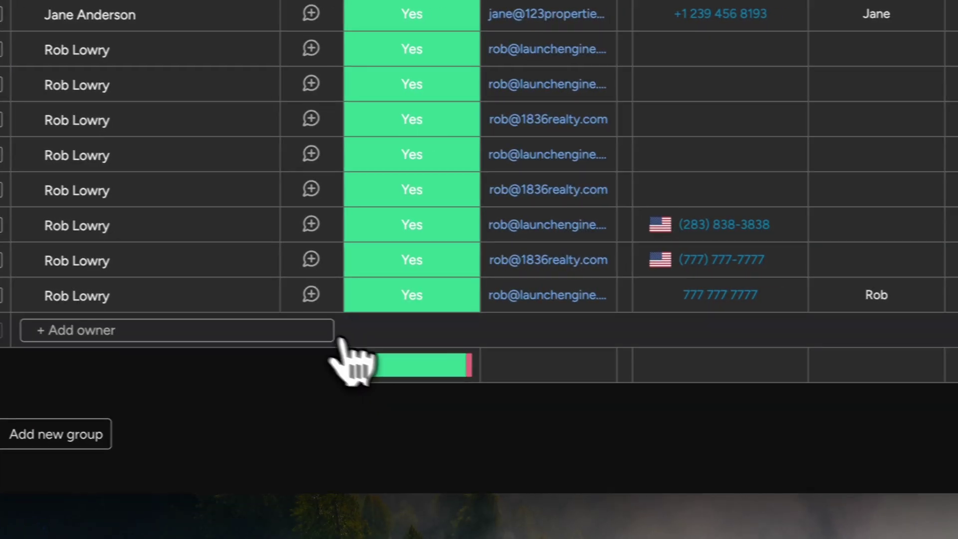
pyautogui.click(510, 392)
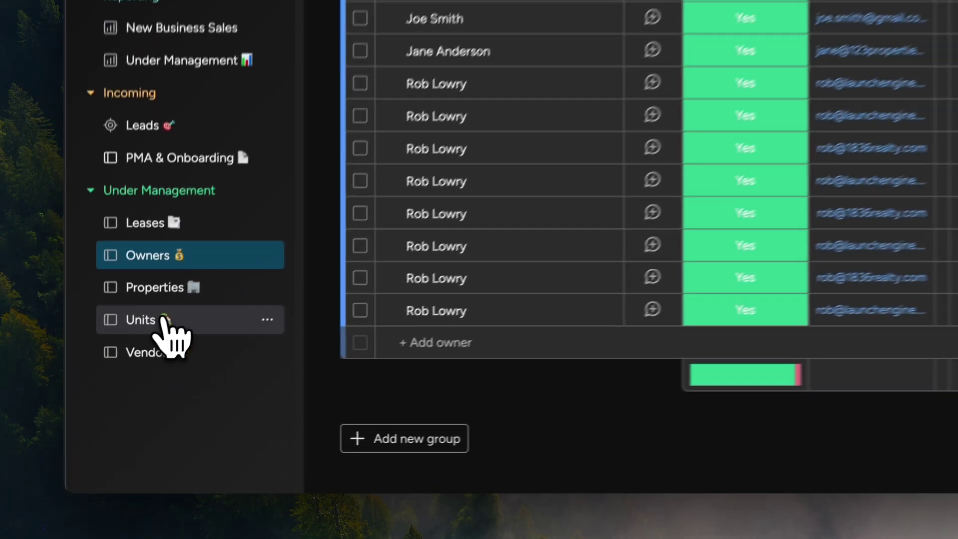
# Step: Open the Units board, select the onboarded property's Unit 1 and Unit 2 rows to point them out, and clear the selection
pyautogui.click(107, 400)
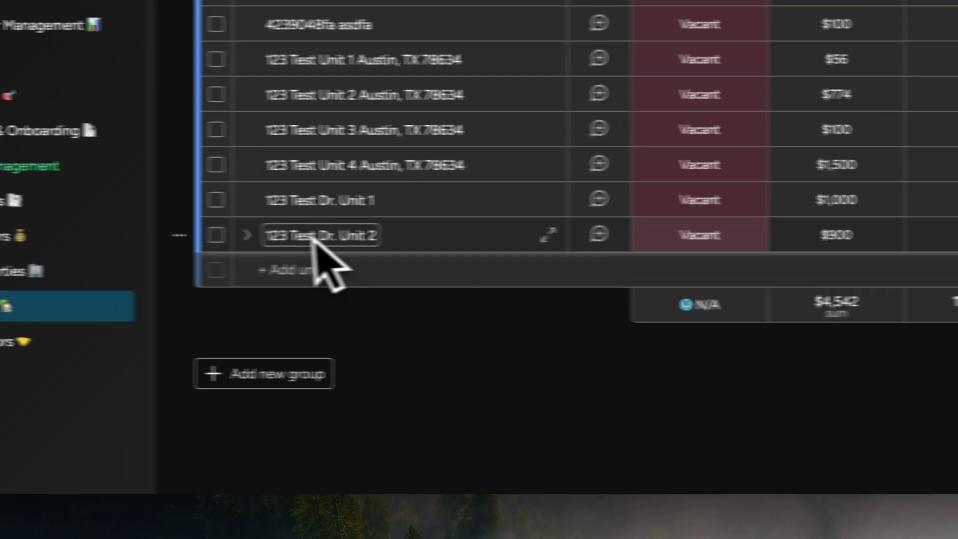
pyautogui.click(285, 200)
pyautogui.click(285, 236)
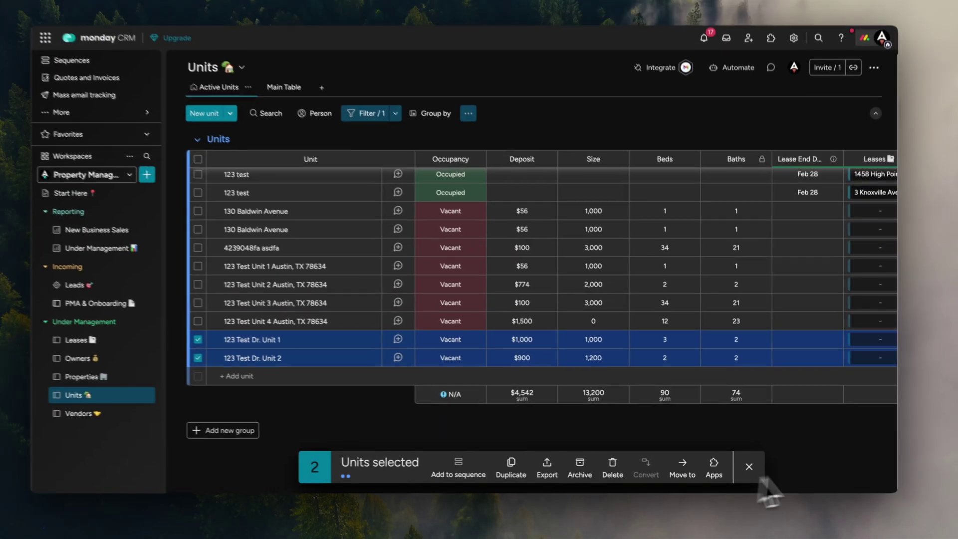
pyautogui.click(758, 472)
# Step: Open the Leads board and view the available status options for the lead in the New Lead group
pyautogui.click(116, 344)
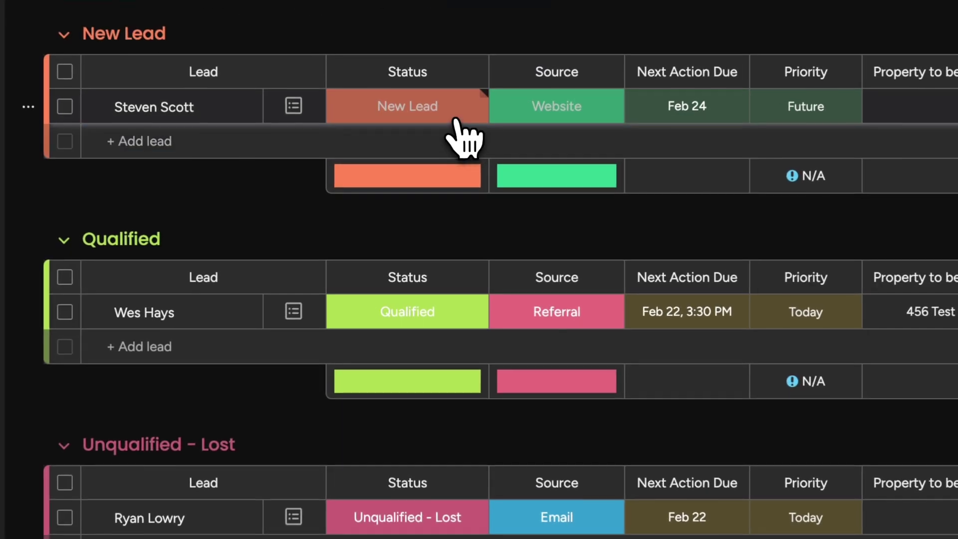
pyautogui.click(450, 127)
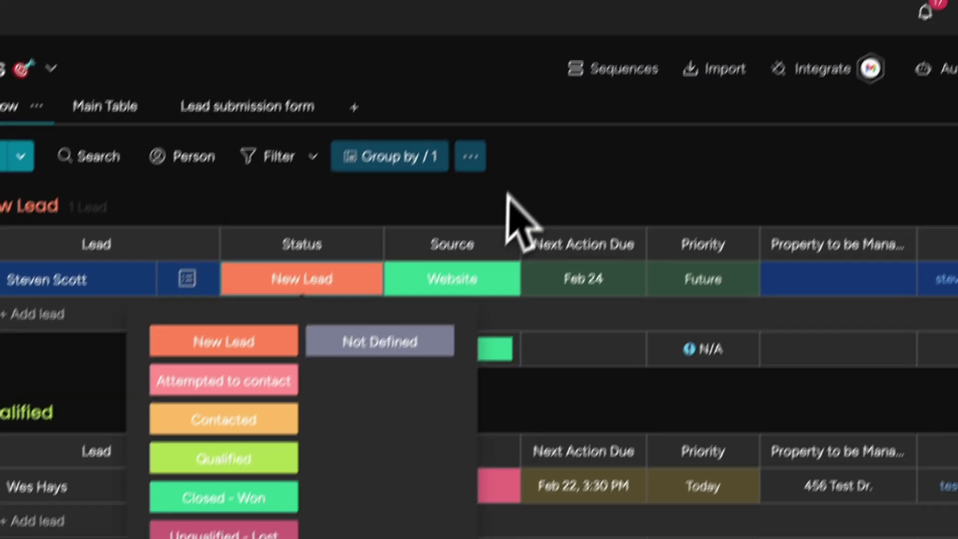
pyautogui.click(627, 27)
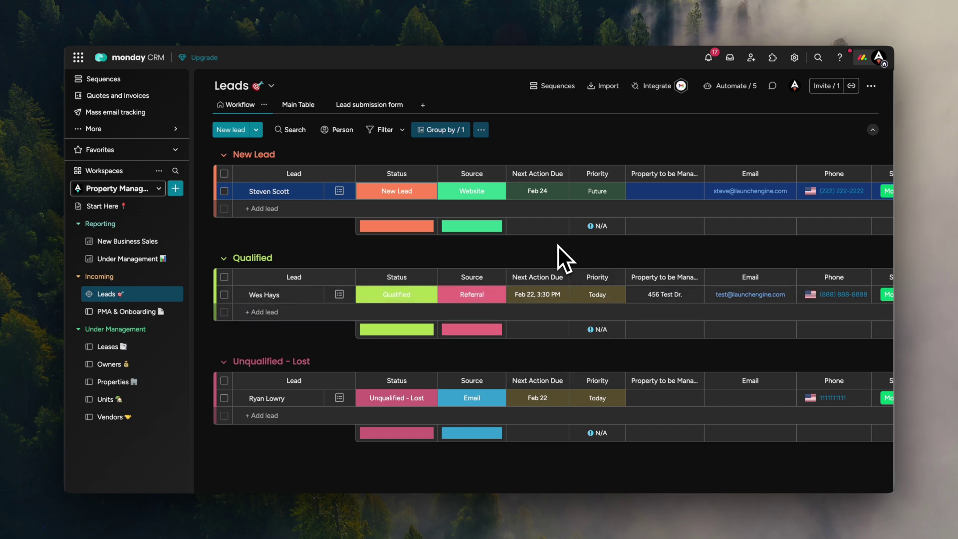
# Step: Open the PMA & Onboarding board and view the status options for the second property in the New PMA group
pyautogui.click(125, 314)
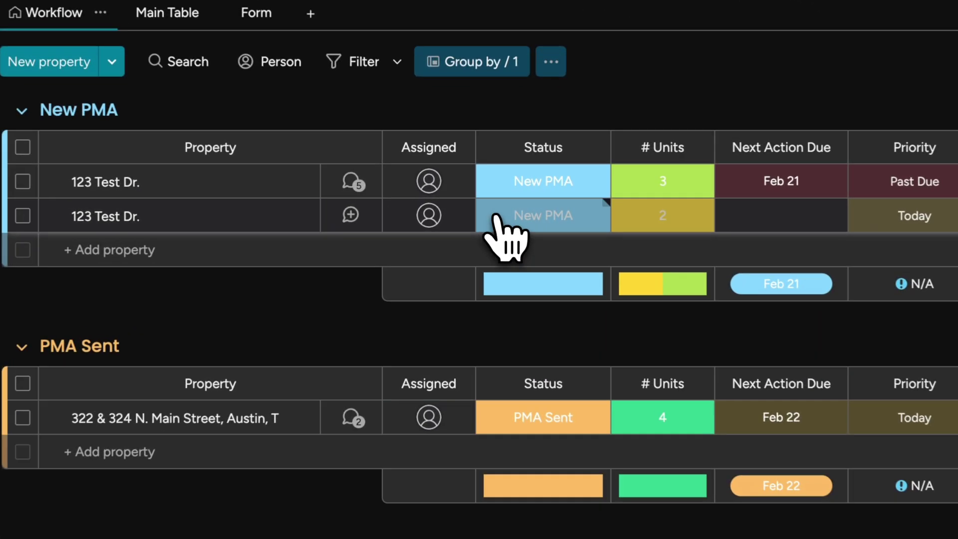
pyautogui.click(491, 209)
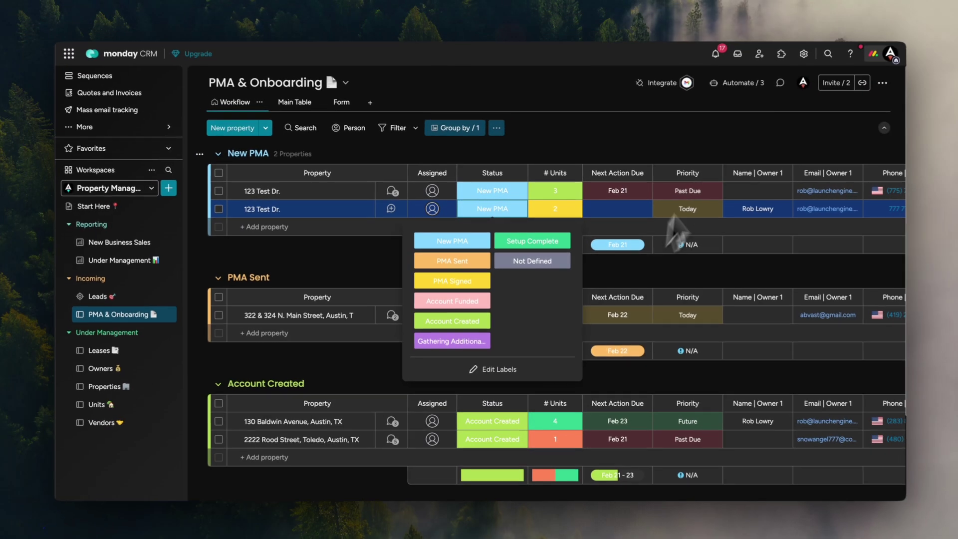
pyautogui.click(804, 126)
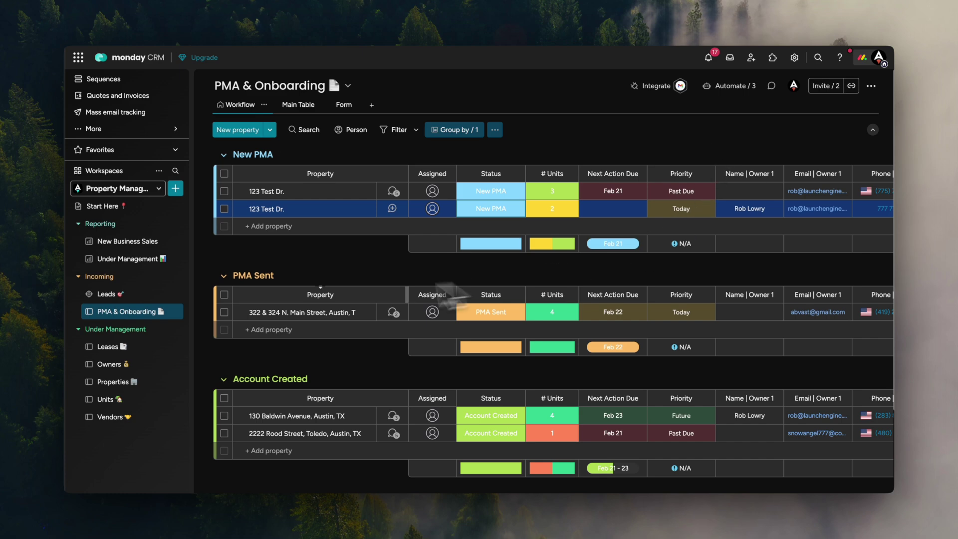
# Step: Add a monday Doc column directly after the Priority column on the PMA & Onboarding board, searching the Column Center for "doc"
pyautogui.click(705, 174)
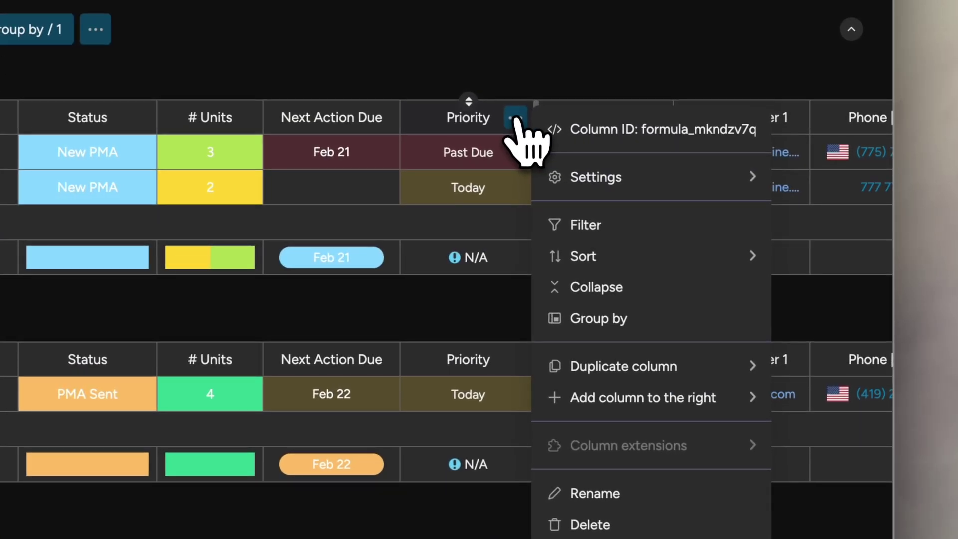
pyautogui.moveTo(607, 400)
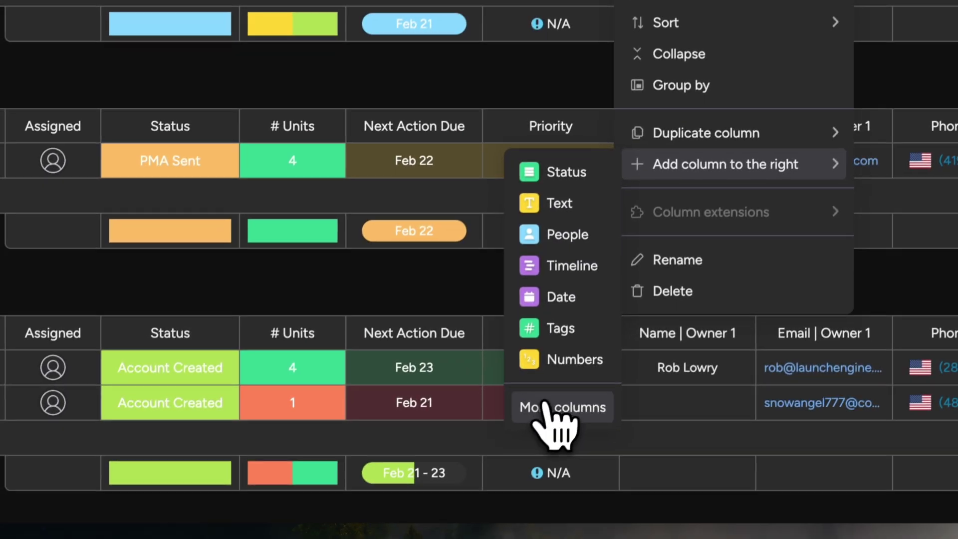
pyautogui.click(551, 410)
pyautogui.click(207, 24)
pyautogui.write('doc')
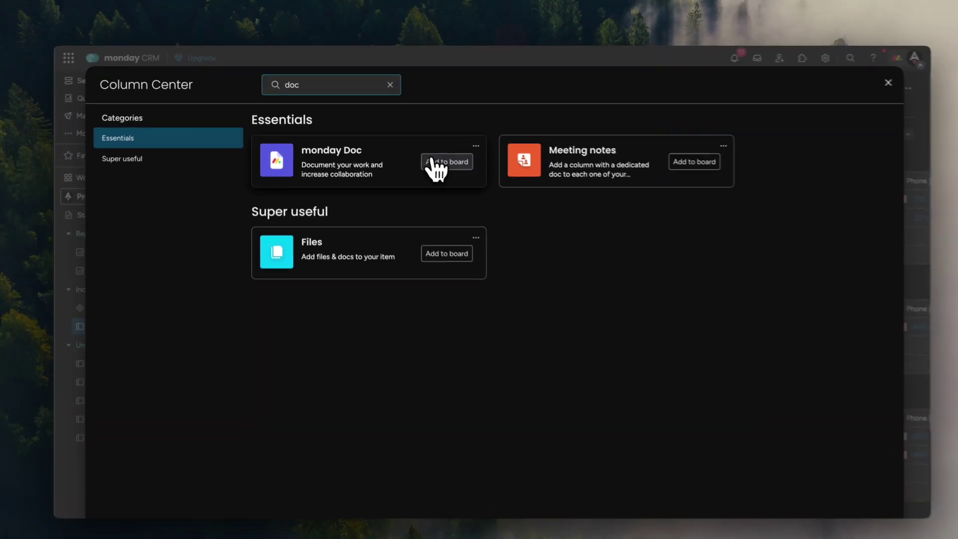
pyautogui.click(477, 176)
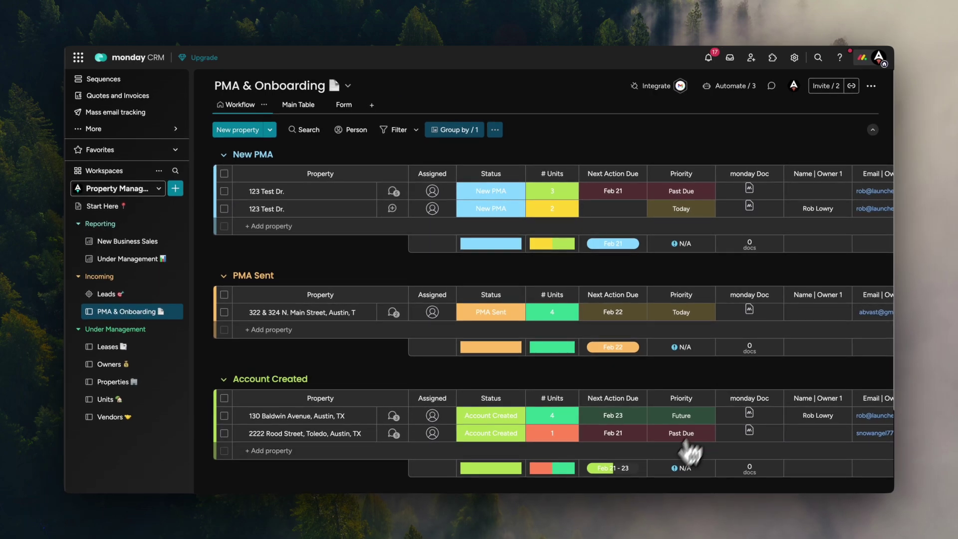
# Step: Rename the monday Doc column as Onboarding Checklist
pyautogui.click(758, 175)
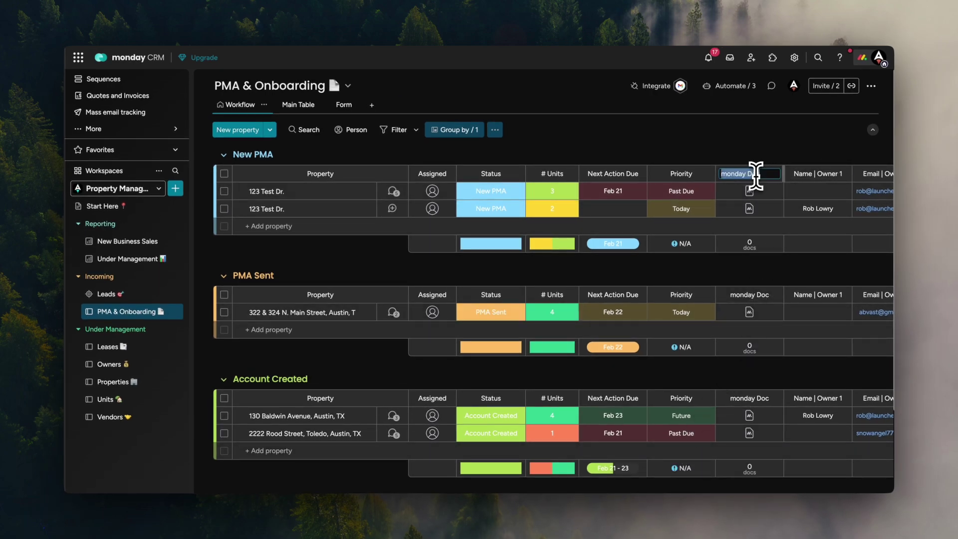
pyautogui.write('Onboarding Checklist')
pyautogui.press('Return')
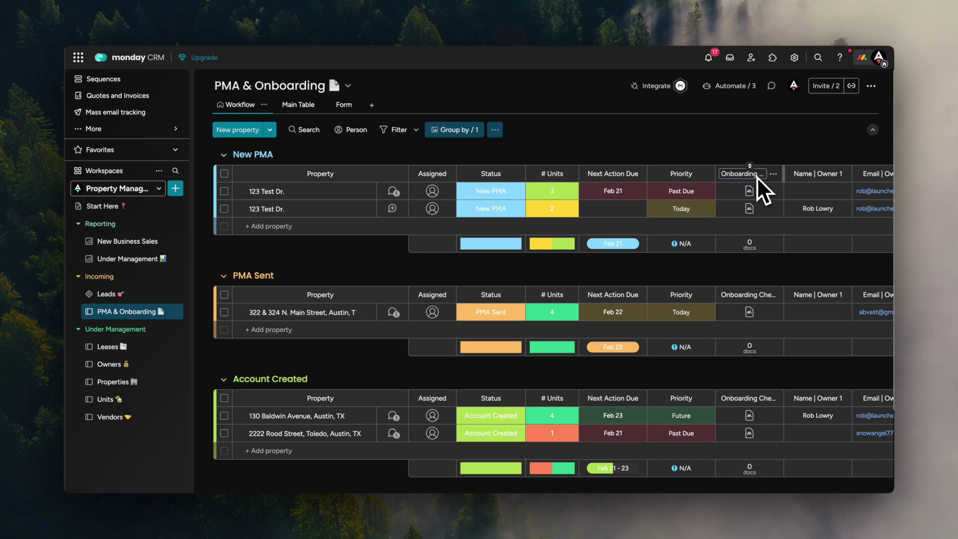
# Step: Open the Onboarding Checklist column's template doc from its column settings and close it while still blank
pyautogui.click(774, 173)
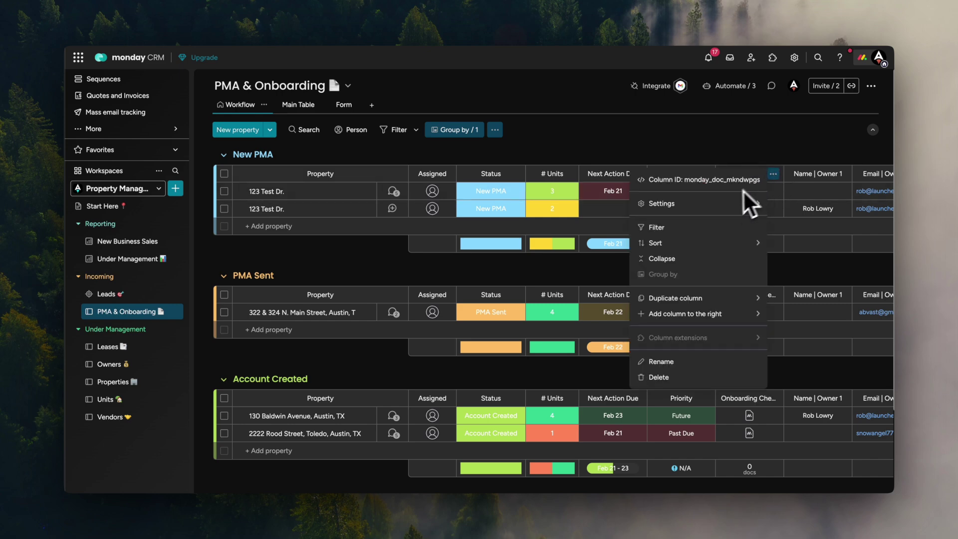
pyautogui.moveTo(639, 204)
pyautogui.click(599, 184)
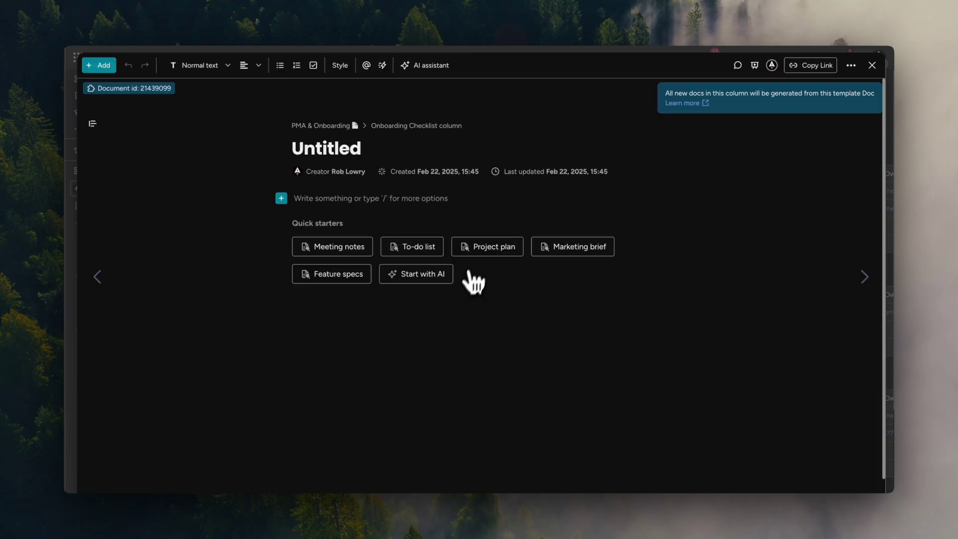
pyautogui.click(872, 65)
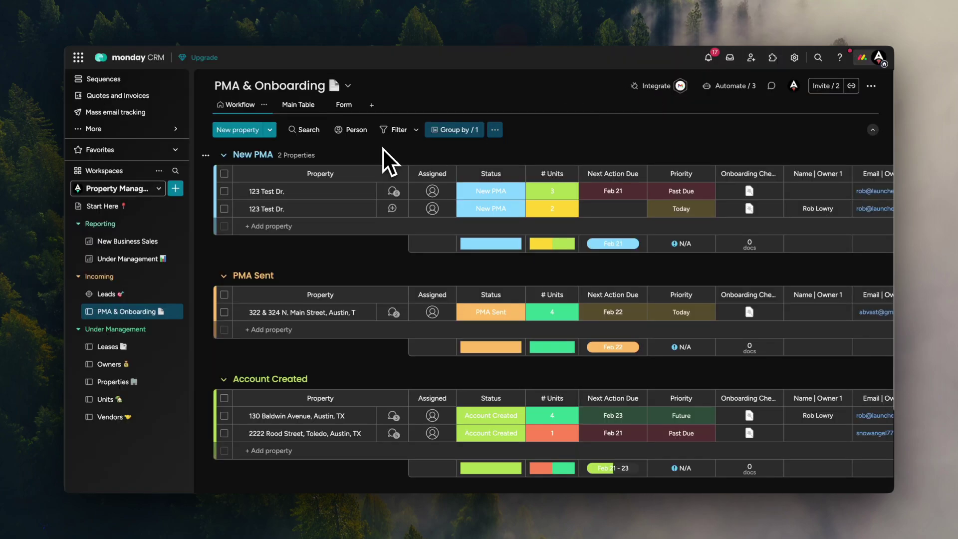